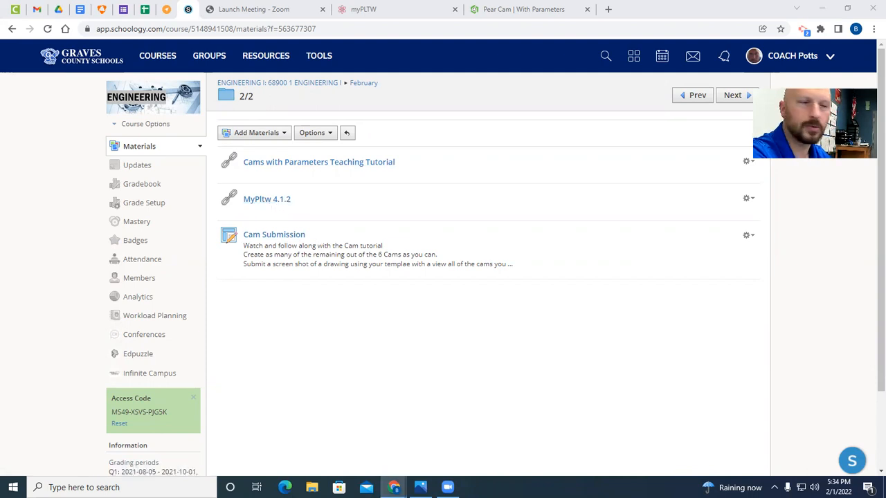
- Move the Cam Dimension Drawings page into the main browser window, then switch to the Pear Cam document in Onshape
{"action": "left_click_drag", "start_coordinate": [238, 5], "coordinate": [383, 17]}
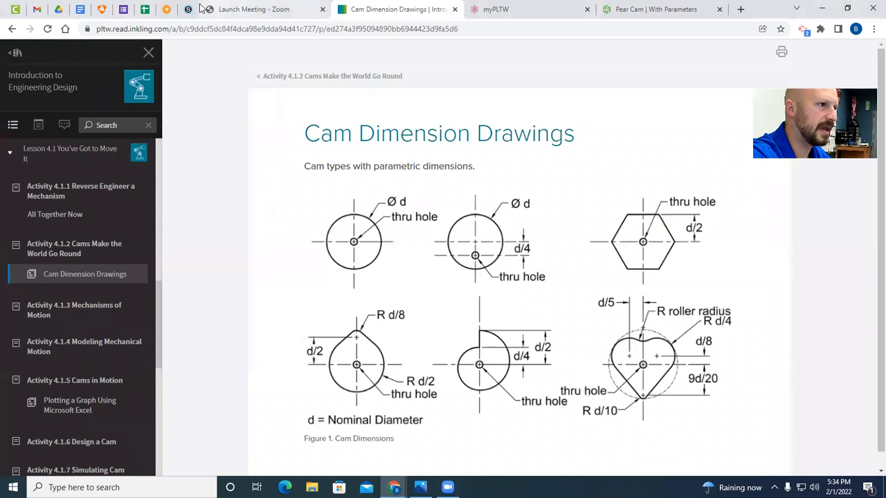
{"action": "left_click", "coordinate": [192, 14]}
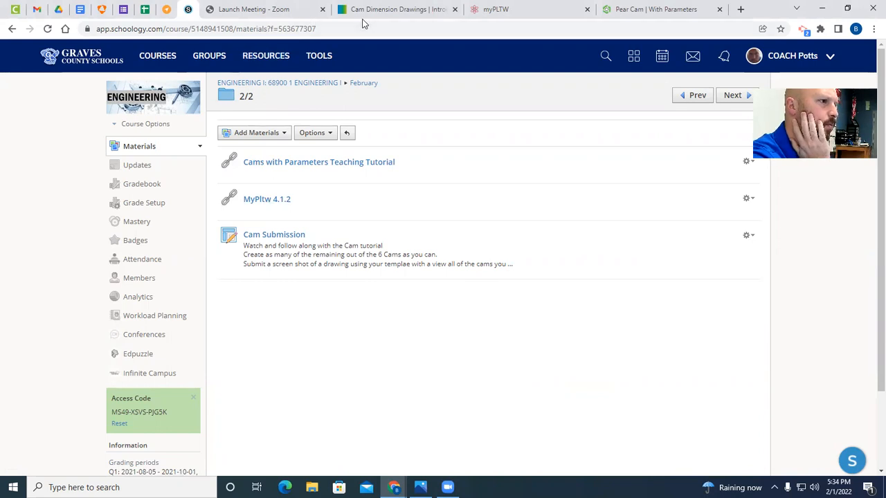
{"action": "left_click", "coordinate": [632, 11]}
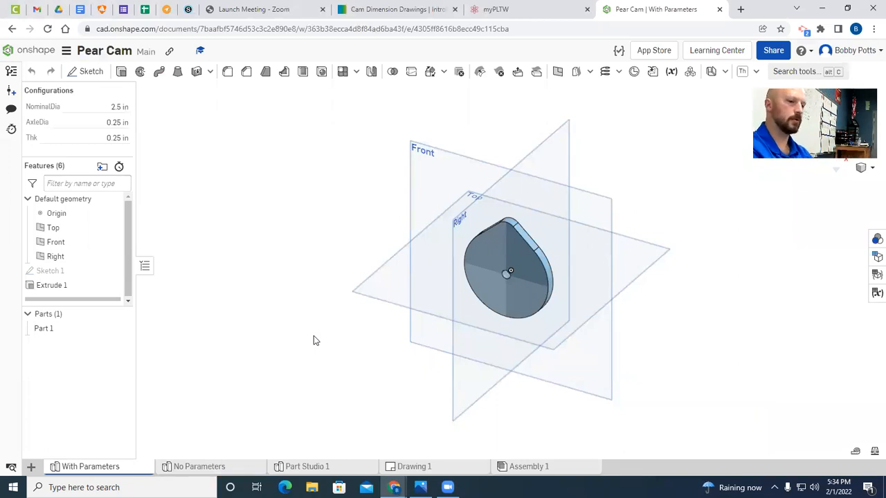
{"action": "scroll", "coordinate": [452, 321], "scroll_direction": "up", "scroll_amount": 2}
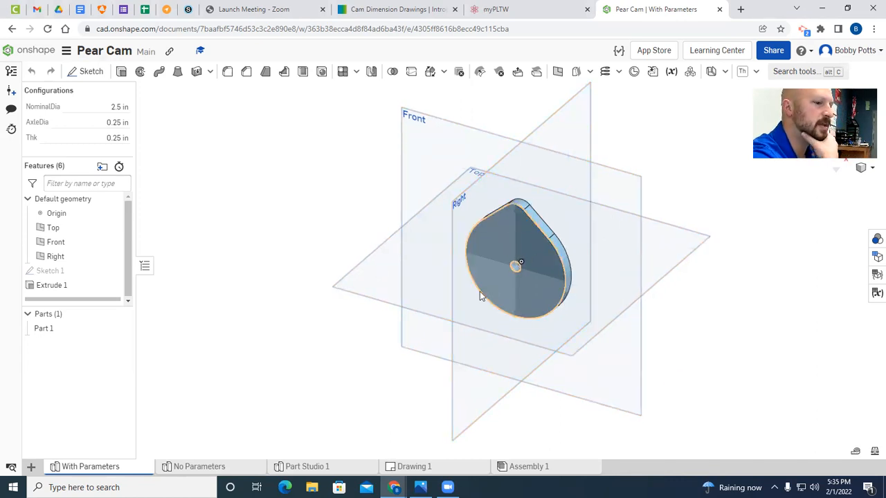
- Compare the two pear cam part studios and set NominalDia to 5 in in the With Parameters one
{"action": "left_click", "coordinate": [199, 467]}
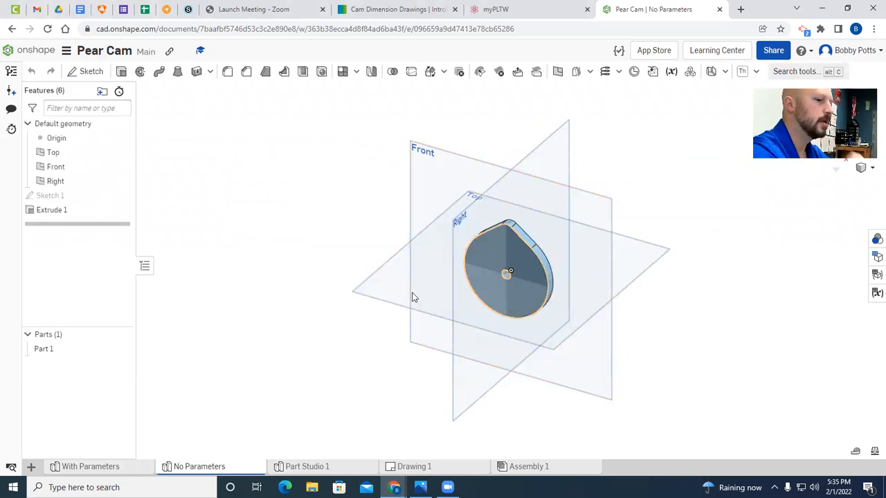
{"action": "left_click", "coordinate": [83, 466]}
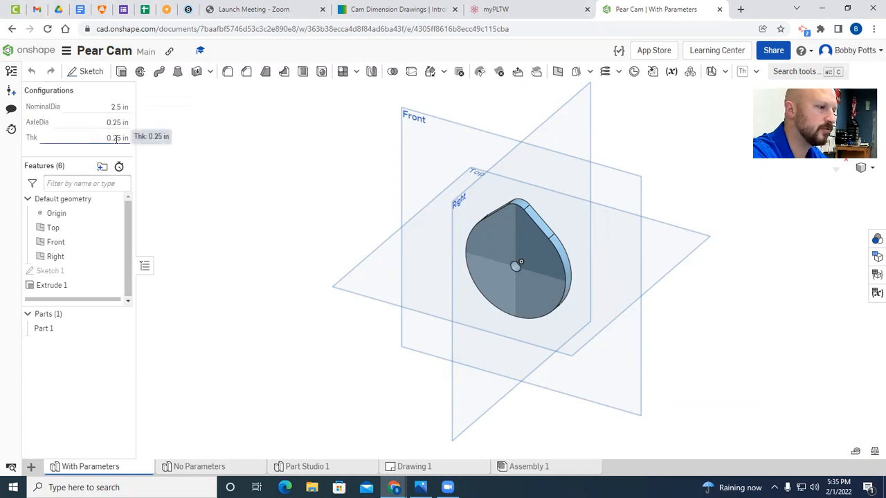
{"action": "left_click", "coordinate": [113, 107]}
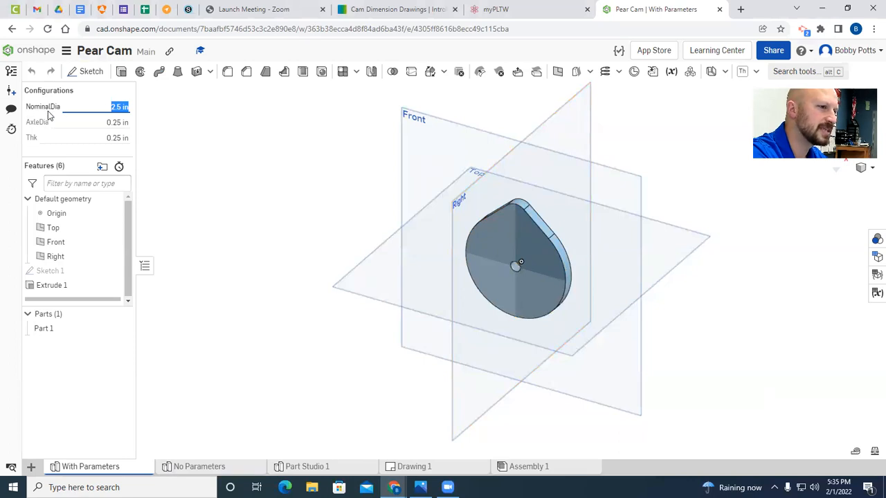
{"action": "type", "text": "5"}
{"action": "key", "text": "Return"}
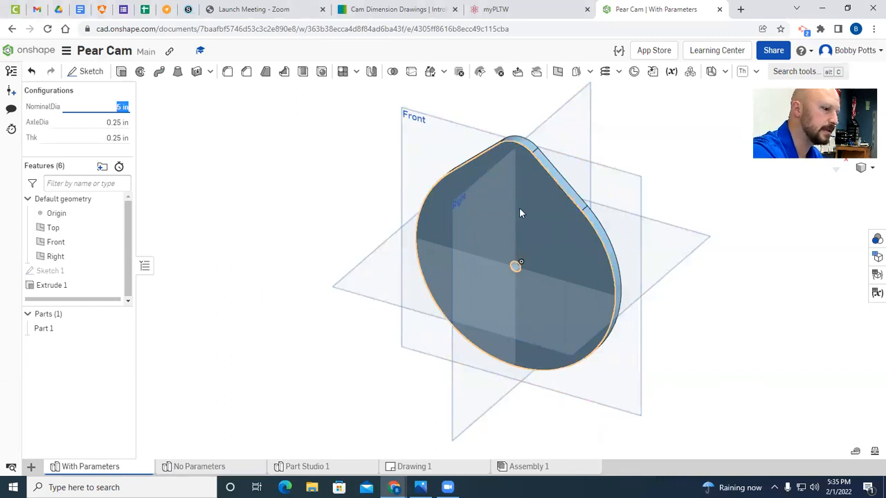
- Set the large circle's diameter to 5 in Sketch 1 of the No Parameters part studio
{"action": "left_click", "coordinate": [211, 467]}
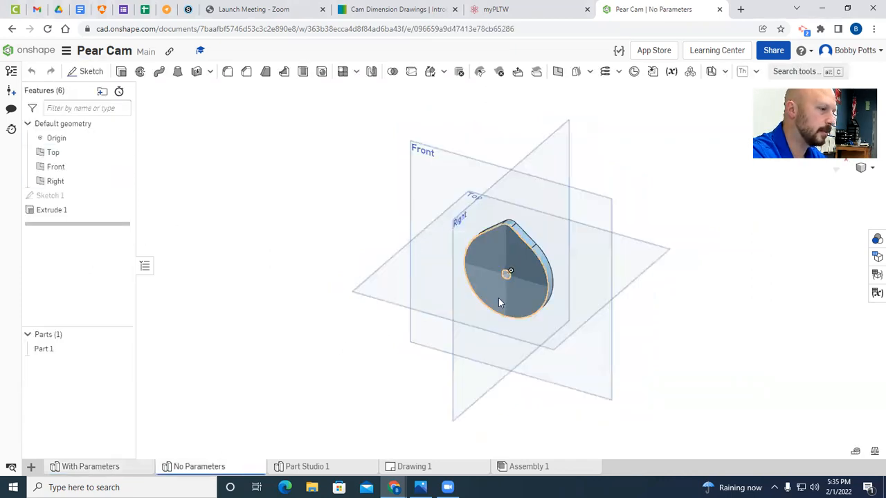
{"action": "left_click", "coordinate": [59, 196]}
{"action": "double_click", "coordinate": [59, 196]}
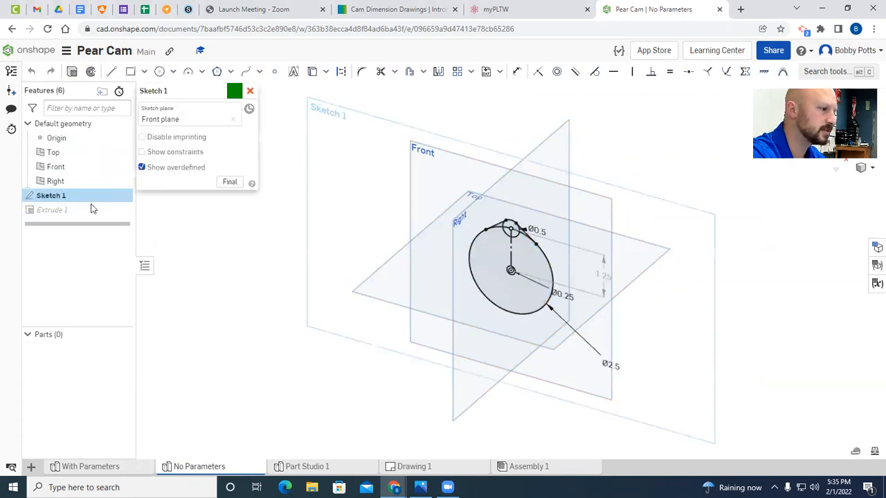
{"action": "double_click", "coordinate": [612, 365]}
{"action": "type", "text": "5"}
{"action": "key", "text": "Return"}
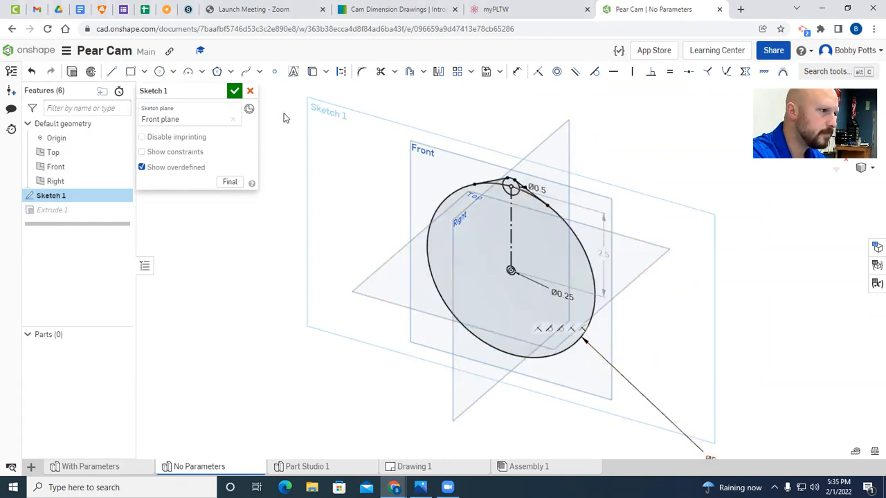
{"action": "left_click", "coordinate": [234, 92]}
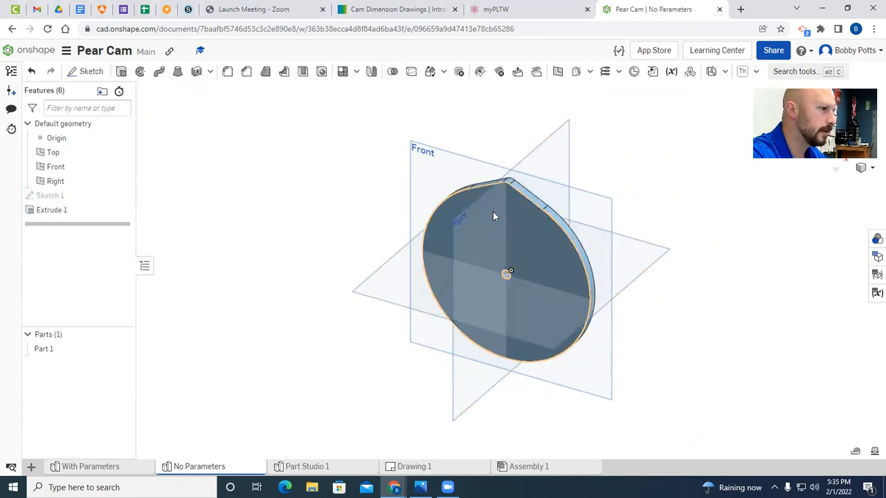
- Compare the resized cams in both part studios and examine the dimensions in the No Parameters sketch
{"action": "left_click", "coordinate": [122, 466]}
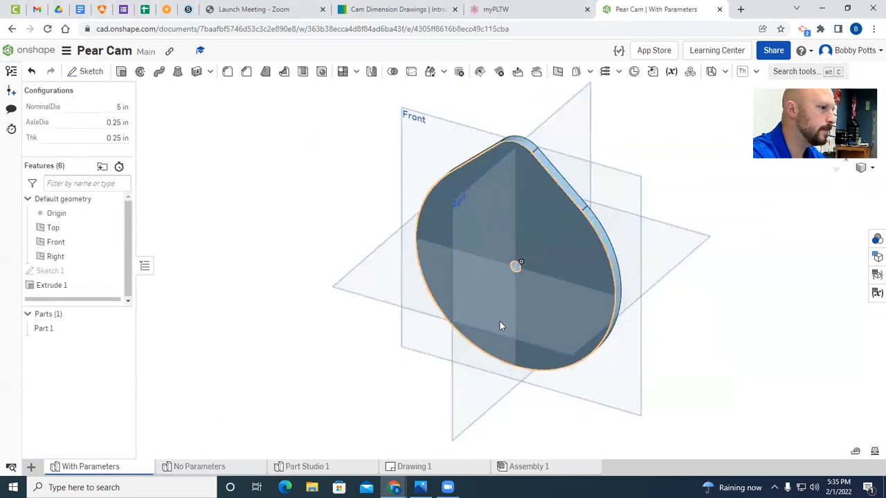
{"action": "left_click", "coordinate": [208, 467]}
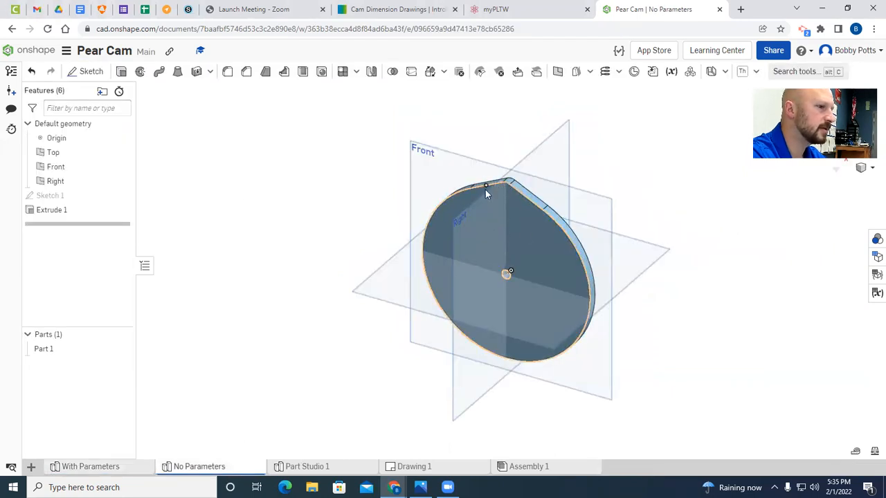
{"action": "double_click", "coordinate": [50, 195]}
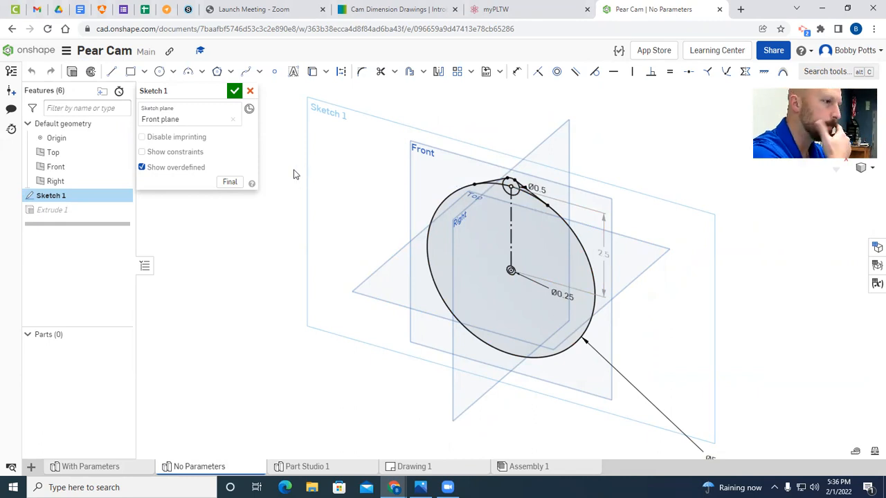
{"action": "left_click", "coordinate": [234, 91]}
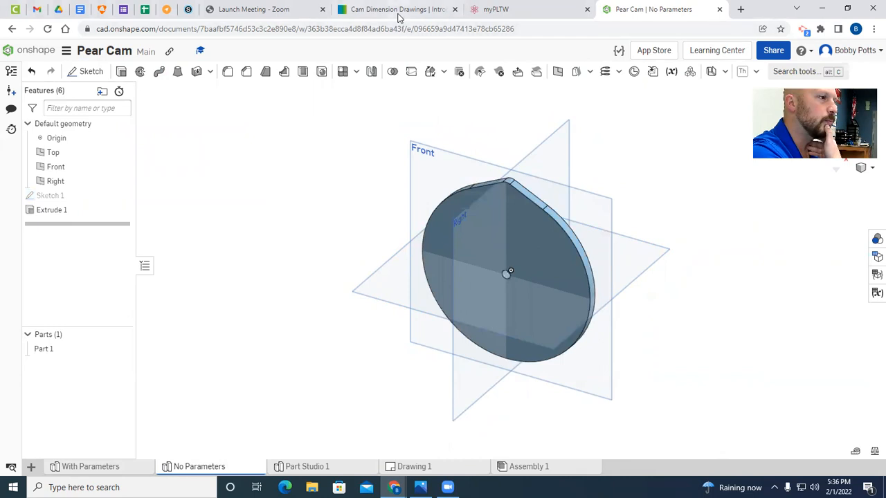
- Switch to the PLTW course page and read Activity 4.1.2 on cam mechanism parts and cam types down to Figure 3
{"action": "left_click", "coordinate": [397, 10]}
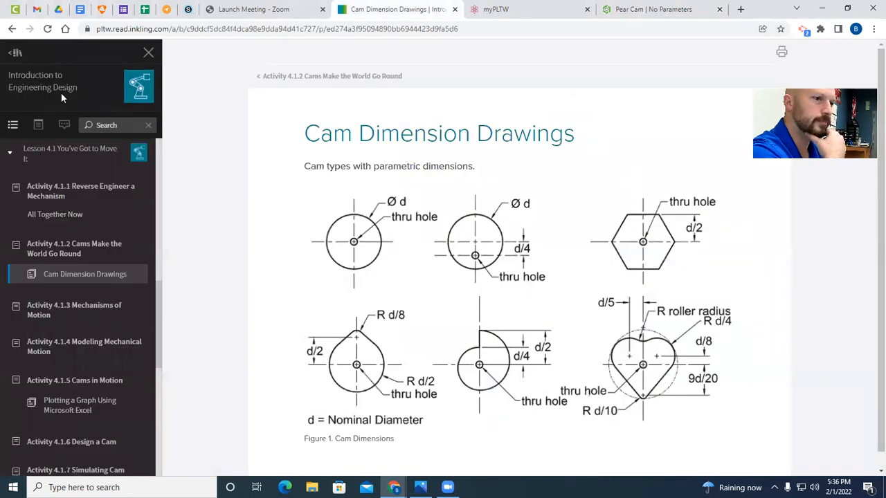
{"action": "left_click", "coordinate": [55, 253]}
{"action": "scroll", "coordinate": [524, 270], "scroll_direction": "down", "scroll_amount": 5}
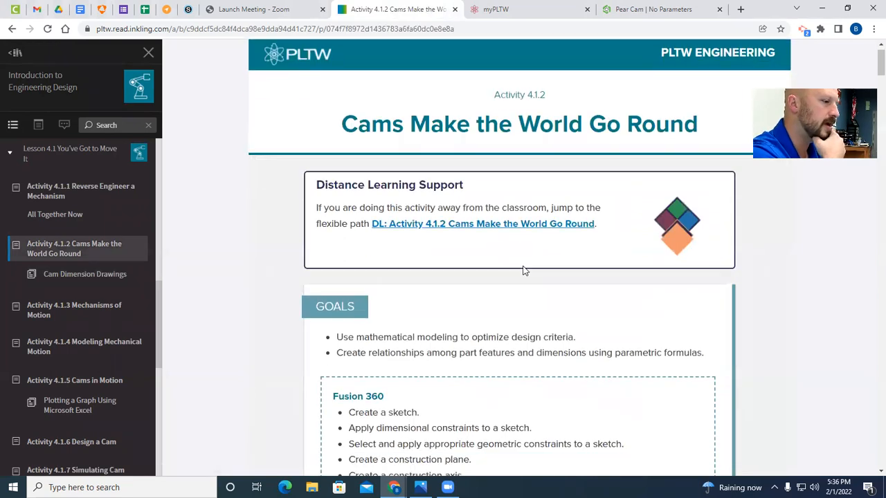
{"action": "scroll", "coordinate": [523, 269], "scroll_direction": "down", "scroll_amount": 7}
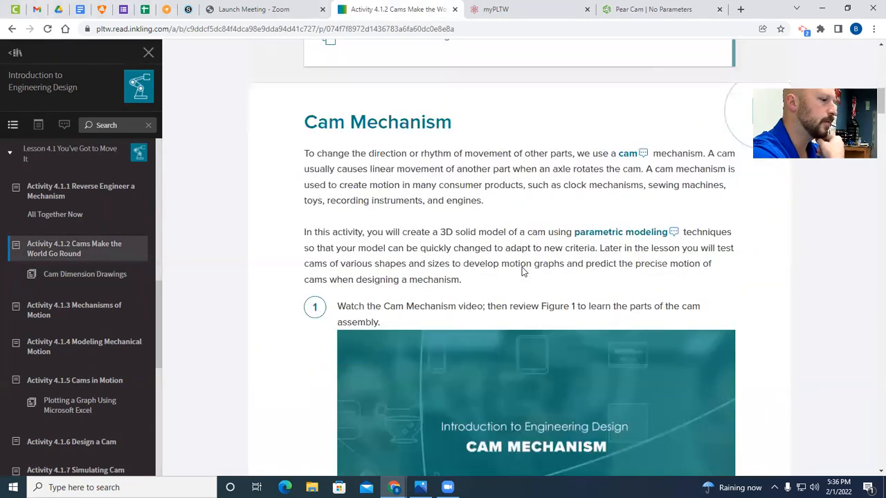
{"action": "scroll", "coordinate": [522, 272], "scroll_direction": "down", "scroll_amount": 3}
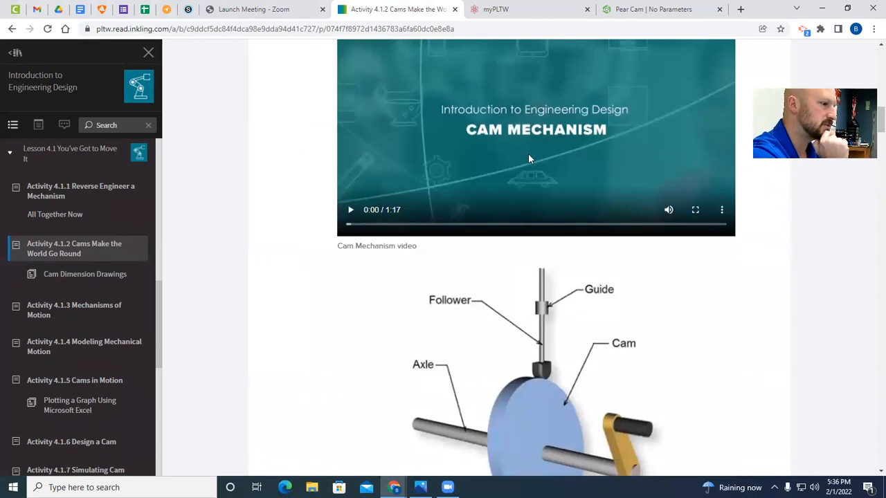
{"action": "scroll", "coordinate": [528, 159], "scroll_direction": "down", "scroll_amount": 2}
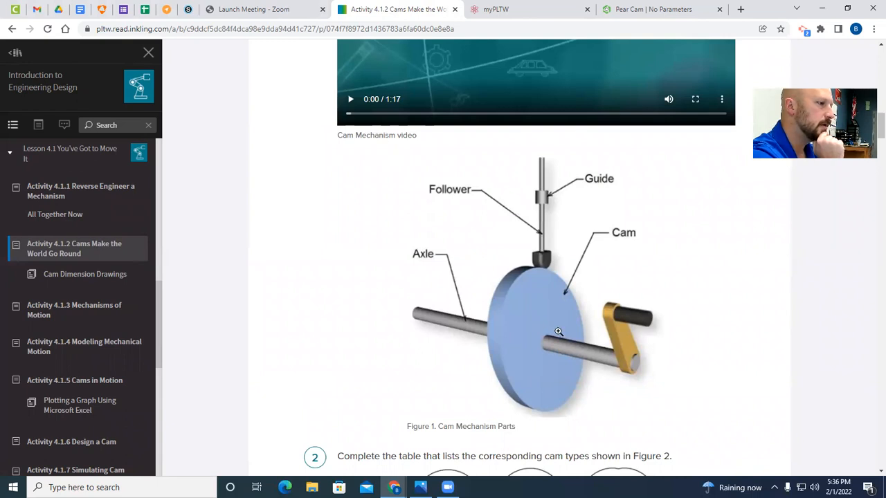
{"action": "scroll", "coordinate": [558, 333], "scroll_direction": "down", "scroll_amount": 3}
{"action": "scroll", "coordinate": [551, 331], "scroll_direction": "up", "scroll_amount": 2}
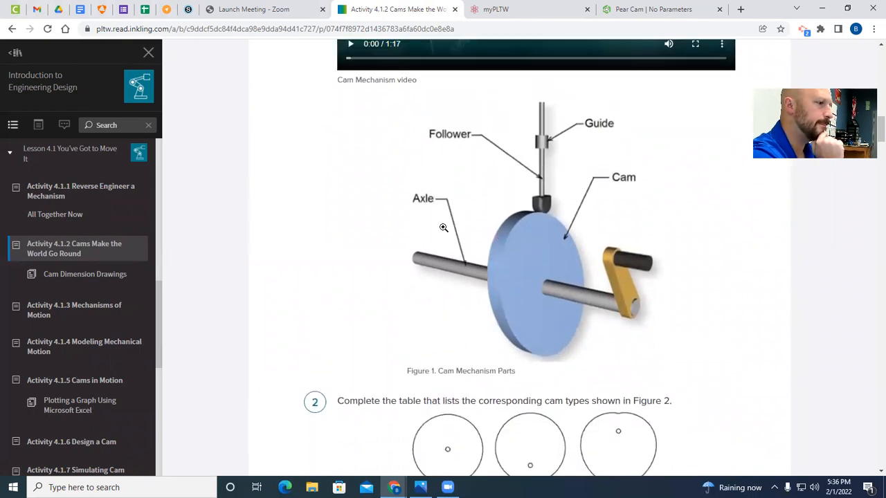
{"action": "scroll", "coordinate": [513, 254], "scroll_direction": "down", "scroll_amount": 3}
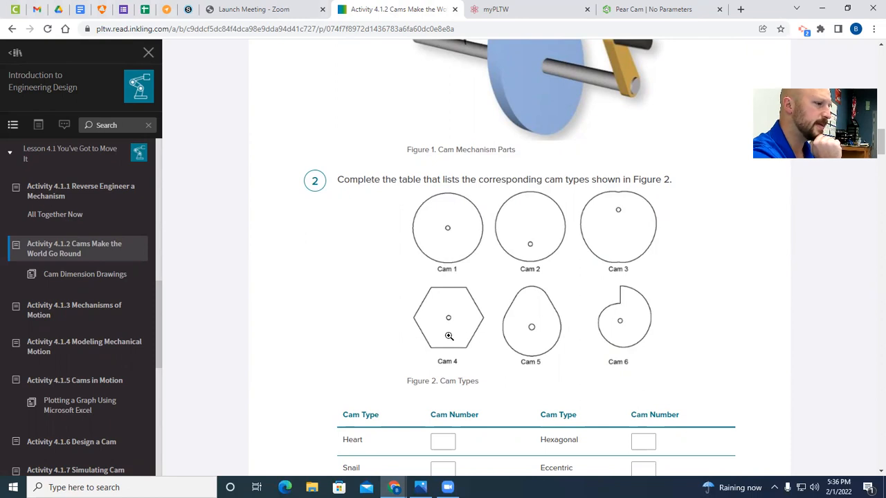
{"action": "scroll", "coordinate": [557, 316], "scroll_direction": "down", "scroll_amount": 6}
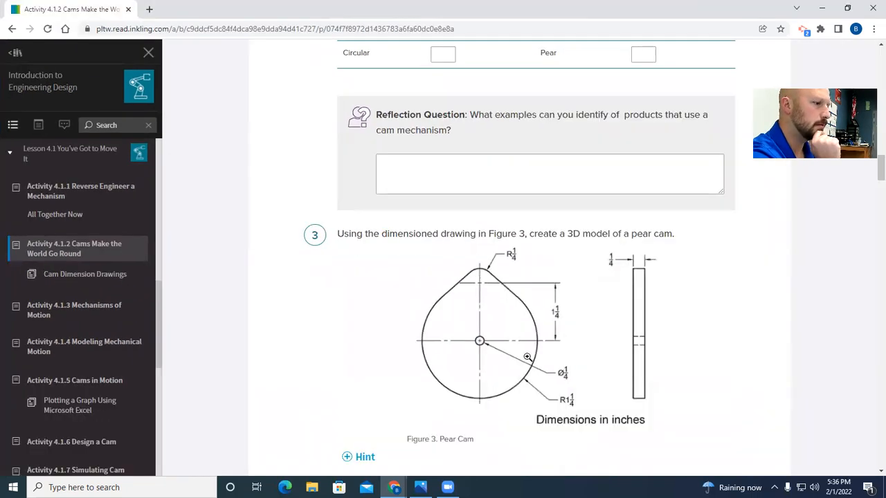
- Examine the enlarged Figure 3 pear cam drawing and read the Parametric Modeling instructions about the NominalDia parameter
{"action": "left_click", "coordinate": [526, 360]}
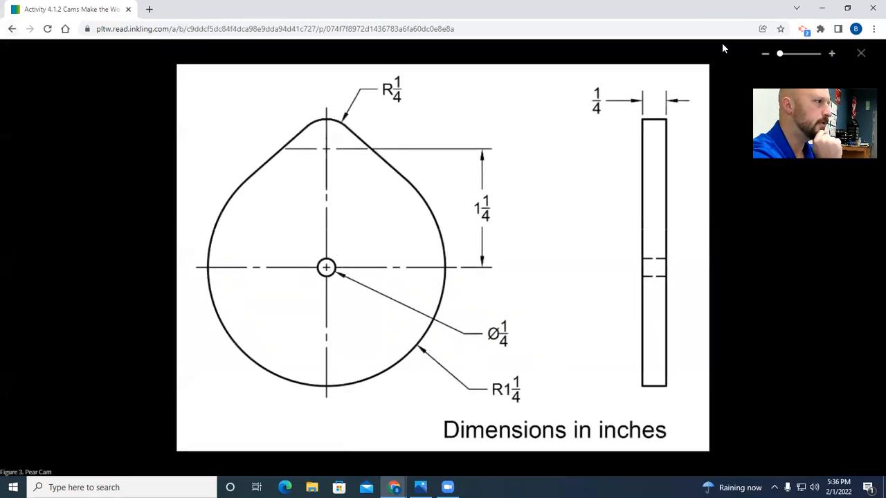
{"action": "left_click", "coordinate": [860, 54]}
{"action": "scroll", "coordinate": [567, 231], "scroll_direction": "down", "scroll_amount": 4}
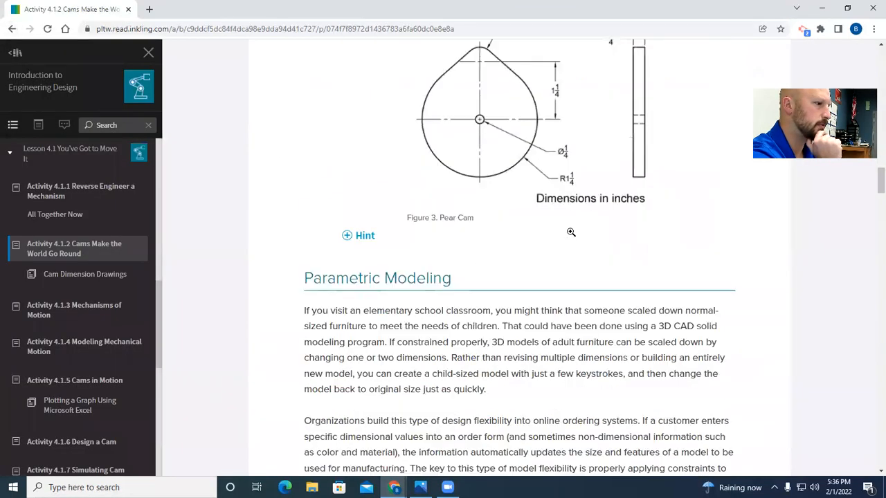
{"action": "scroll", "coordinate": [570, 231], "scroll_direction": "down", "scroll_amount": 3}
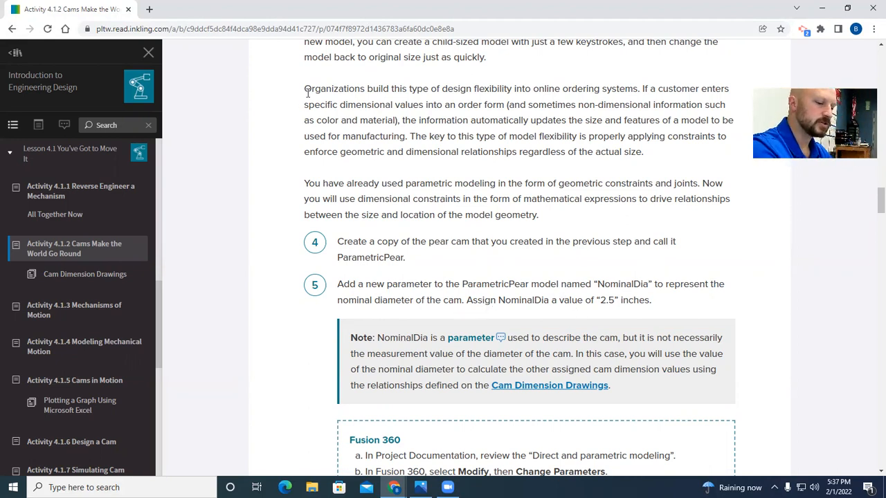
- Return to the Pear Cam document in Onshape and create a new part studio in it
{"action": "key", "text": "alt+Tab"}
{"action": "left_click", "coordinate": [520, 10]}
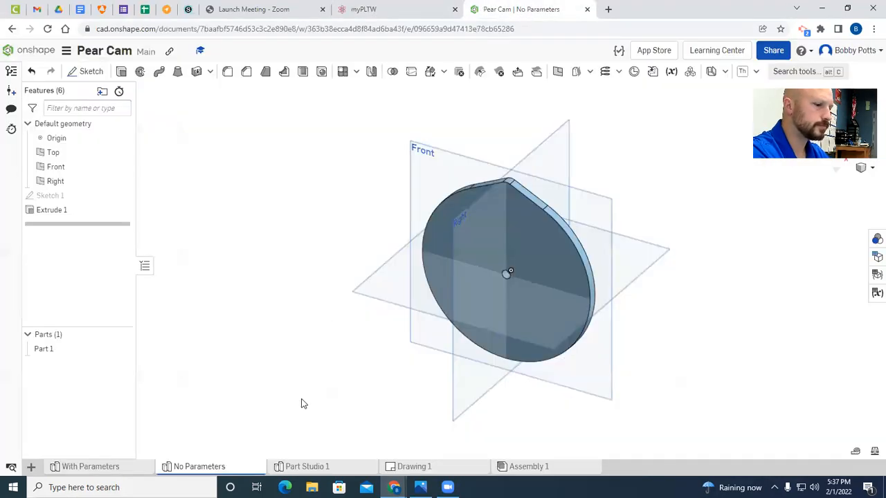
{"action": "left_click", "coordinate": [308, 467]}
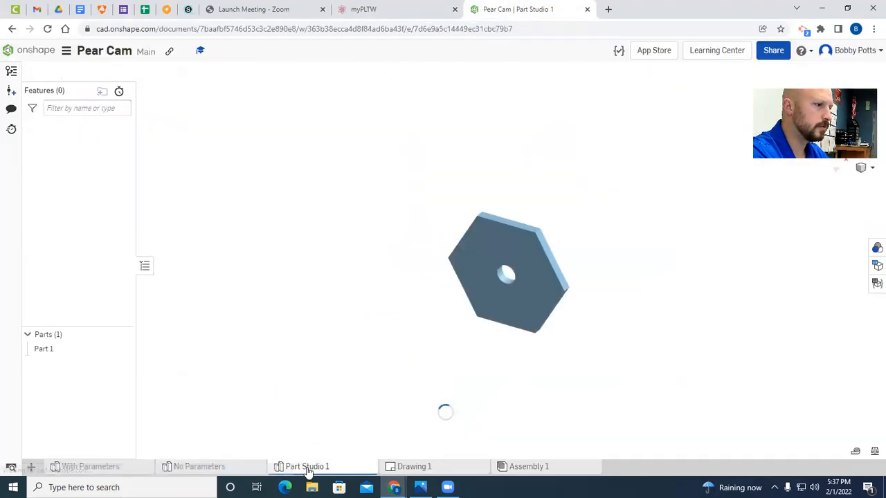
{"action": "left_click", "coordinate": [31, 467]}
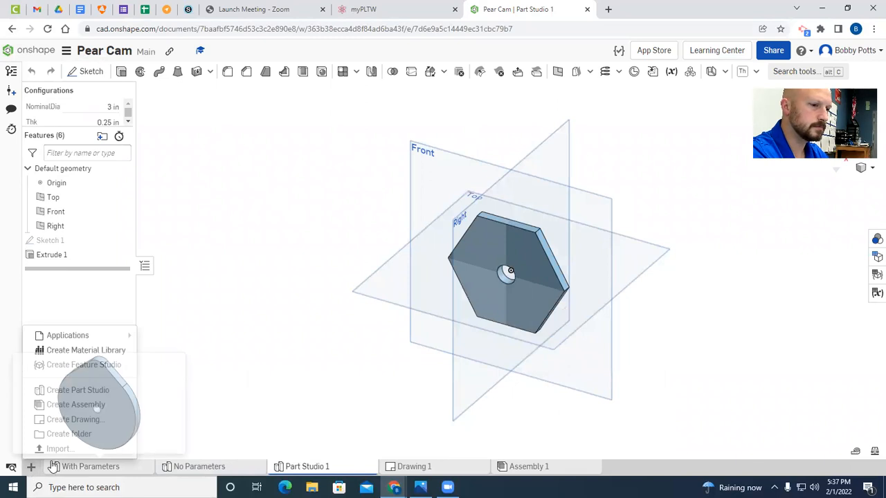
{"action": "left_click", "coordinate": [34, 470]}
{"action": "left_click", "coordinate": [32, 468]}
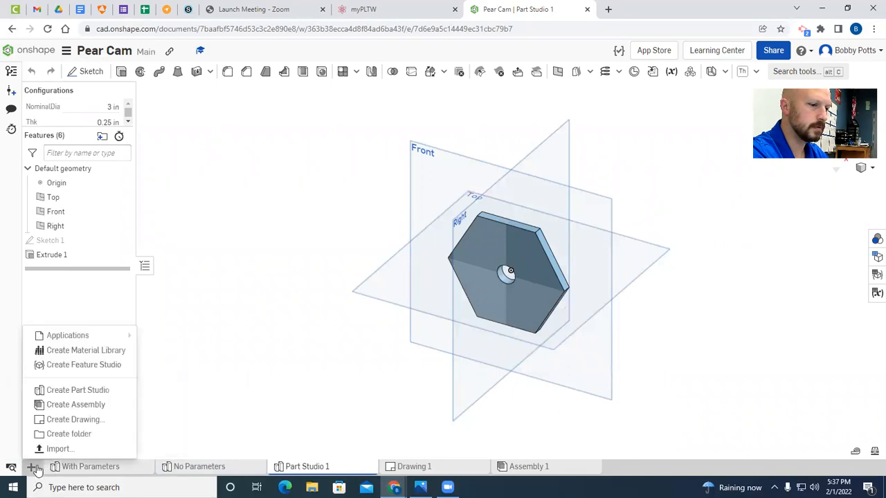
{"action": "left_click", "coordinate": [70, 391]}
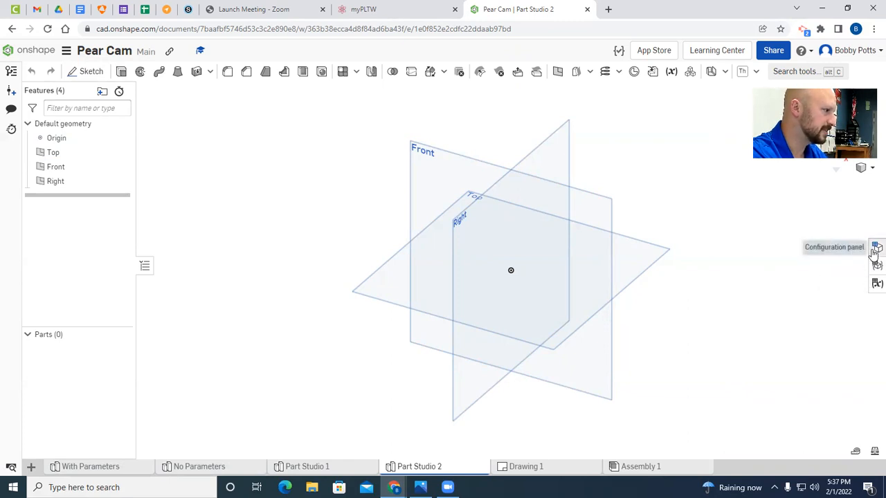
{"action": "left_click", "coordinate": [875, 249]}
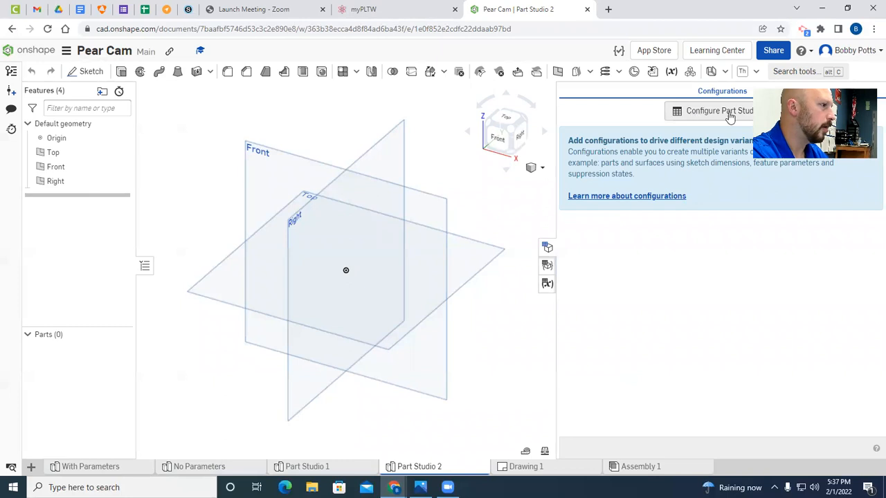
{"action": "left_click", "coordinate": [547, 248]}
{"action": "left_click", "coordinate": [92, 76]}
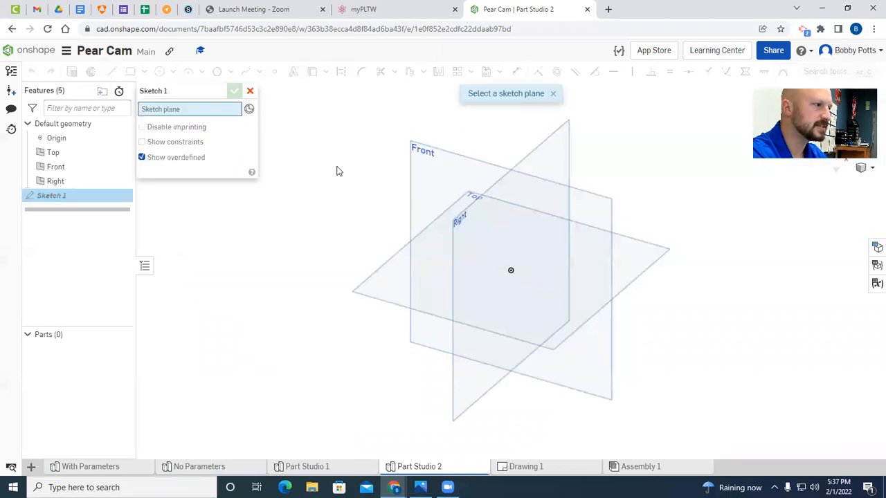
- Leave the unplaced sketch and add a length configuration variable named NominalDia with a default of 2.5 in
{"action": "left_click", "coordinate": [874, 247]}
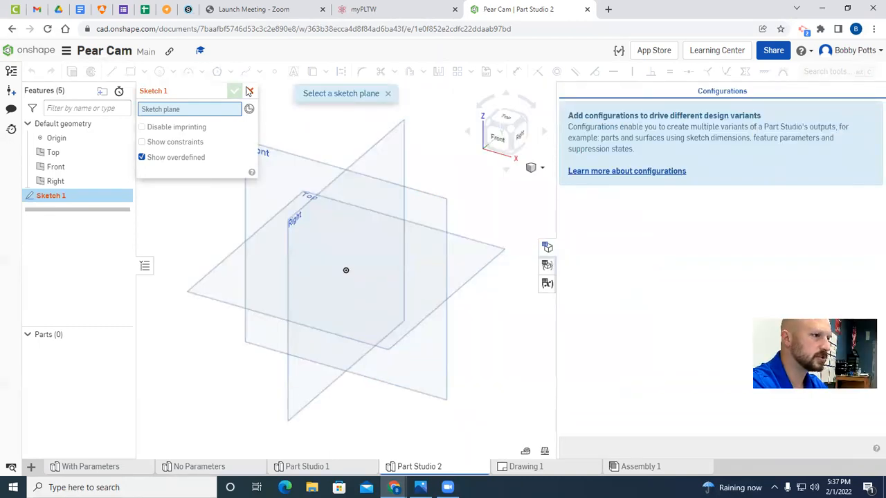
{"action": "left_click", "coordinate": [249, 91]}
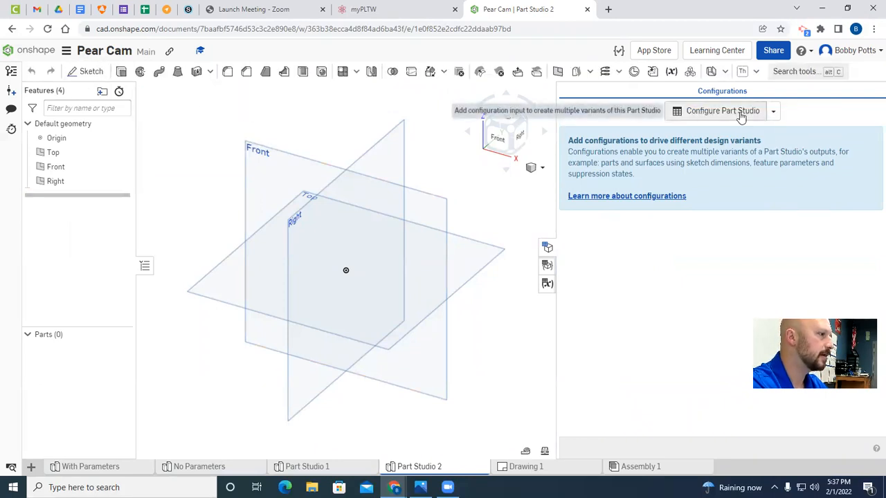
{"action": "left_click", "coordinate": [774, 113]}
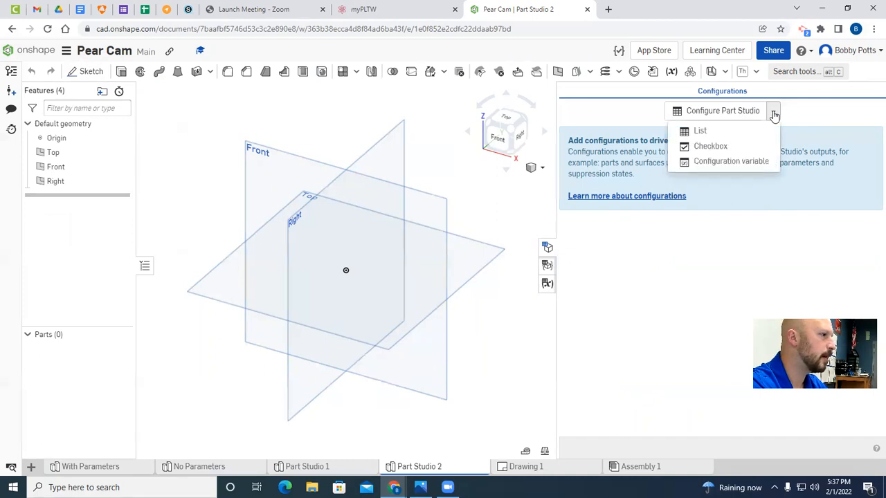
{"action": "left_click", "coordinate": [734, 162]}
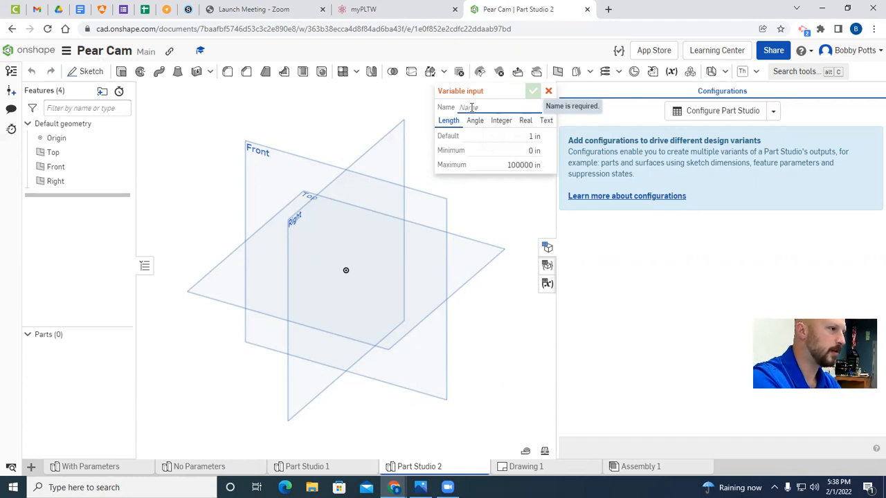
{"action": "type", "text": "NoninalDia"}
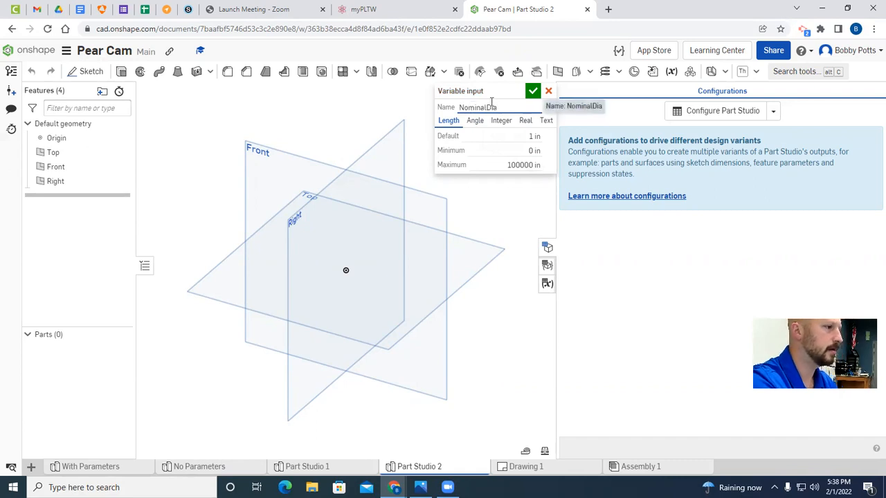
{"action": "left_click", "coordinate": [531, 136]}
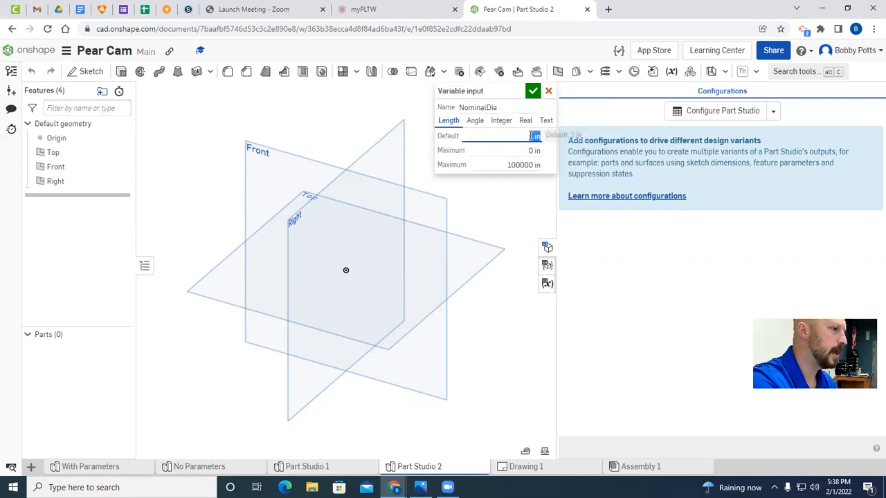
{"action": "type", "text": "2.5"}
{"action": "left_click", "coordinate": [534, 93]}
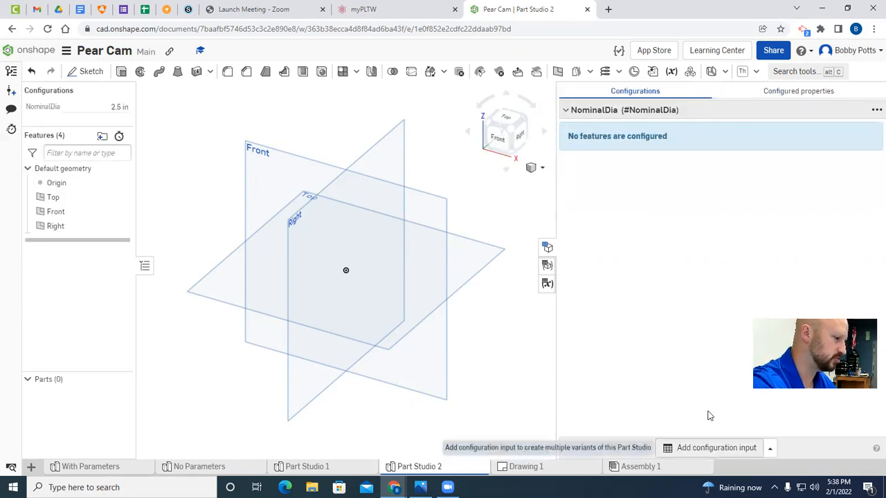
- Add a length configuration variable named AxelDia with a default of 0.25 in
{"action": "left_click", "coordinate": [716, 447]}
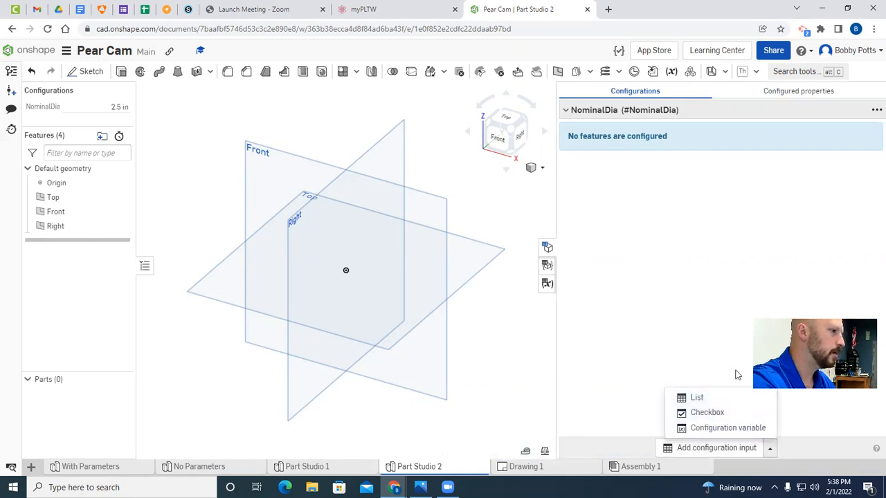
{"action": "left_click", "coordinate": [723, 427]}
{"action": "type", "text": "AxelDia"}
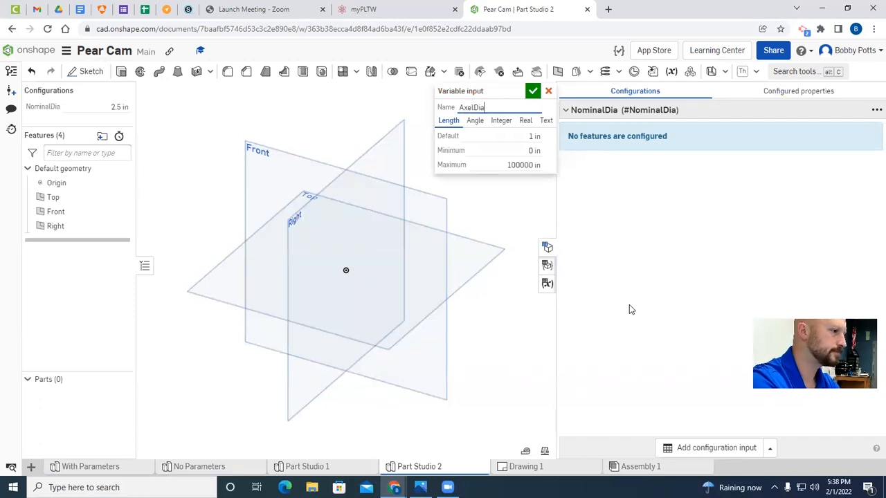
{"action": "left_click", "coordinate": [534, 135]}
{"action": "key", "text": "BackSpace"}
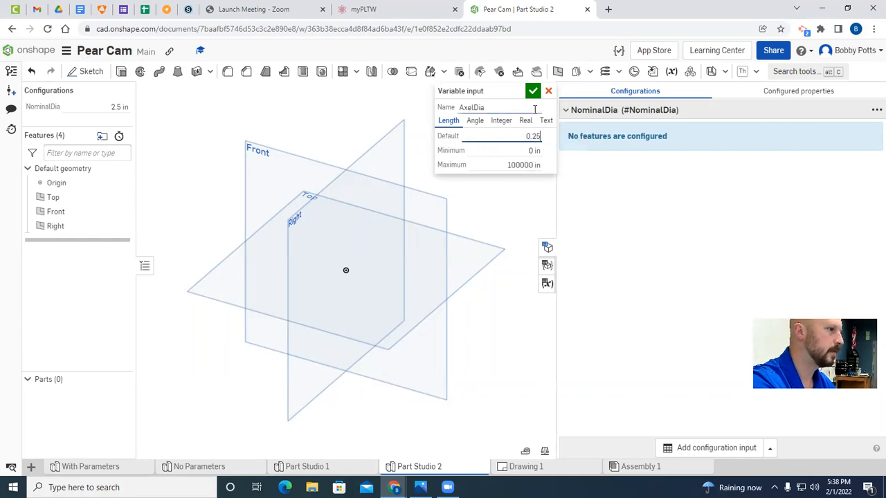
{"action": "left_click", "coordinate": [533, 91]}
- Add a length configuration variable named Thk for the cam thickness and enter its default value
{"action": "left_click", "coordinate": [716, 448]}
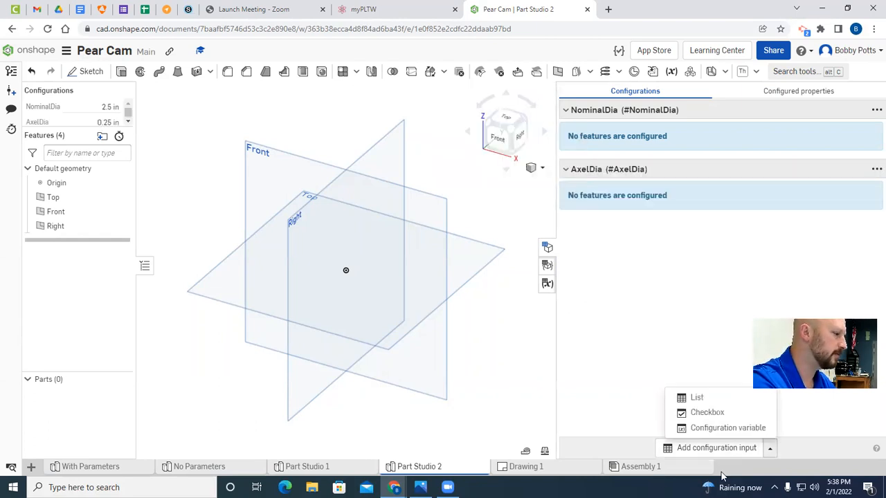
{"action": "left_click", "coordinate": [713, 426]}
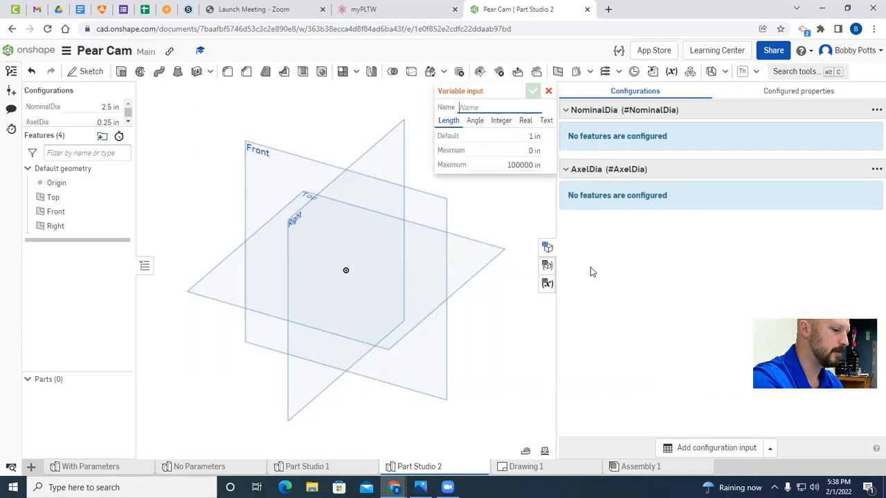
{"action": "type", "text": "Thk"}
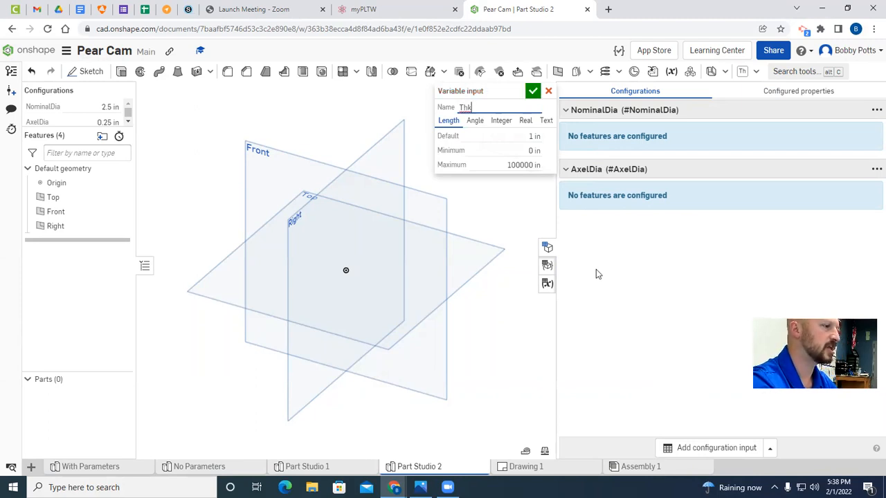
{"action": "left_click", "coordinate": [534, 136]}
{"action": "type", "text": "1"}
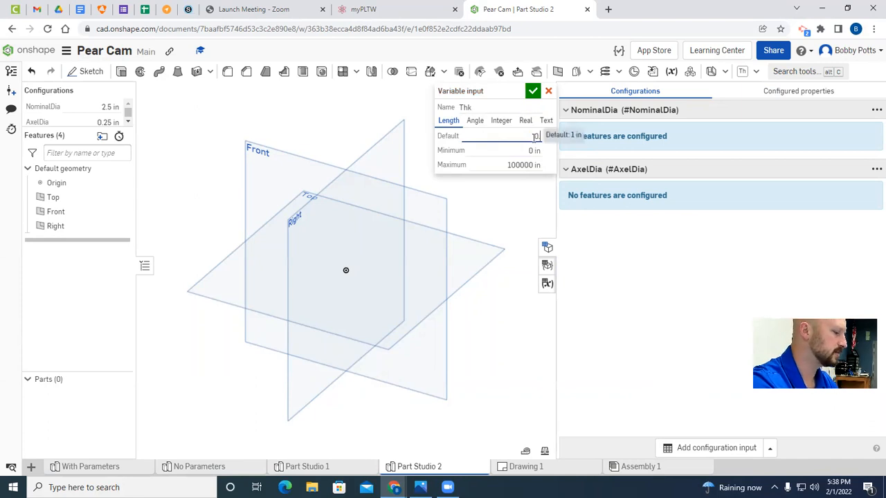
{"action": "left_click", "coordinate": [533, 91]}
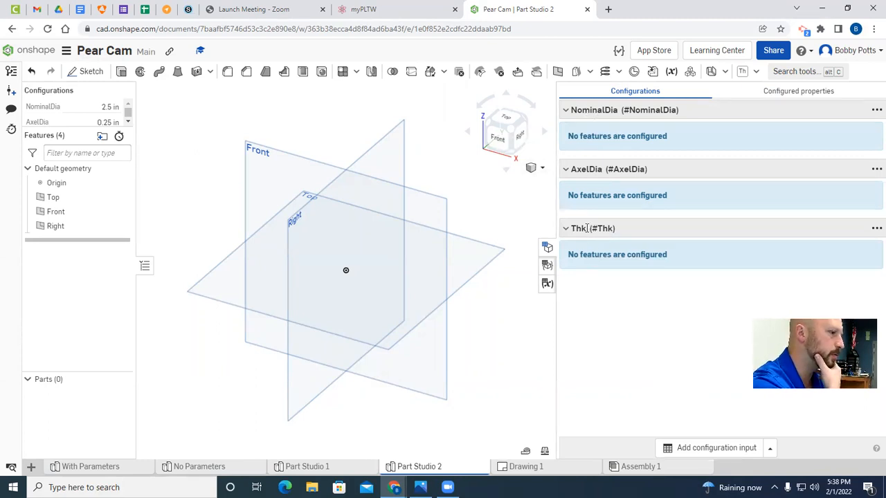
- Close the configuration settings and start a new sketch on the Front plane, viewed straight on
{"action": "left_click", "coordinate": [547, 248]}
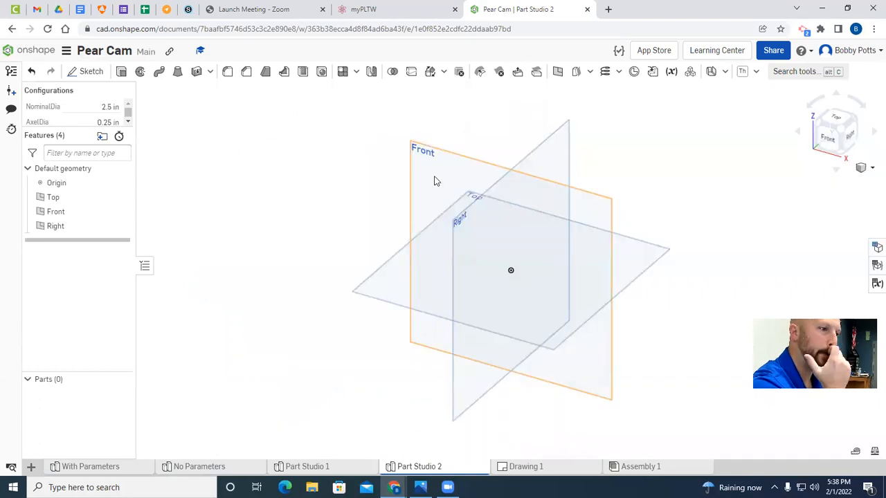
{"action": "left_click", "coordinate": [86, 71]}
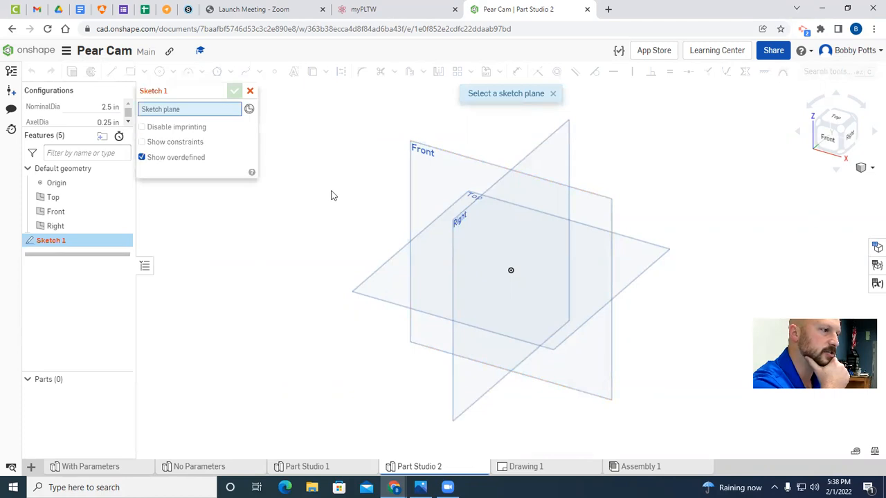
{"action": "left_click", "coordinate": [433, 182]}
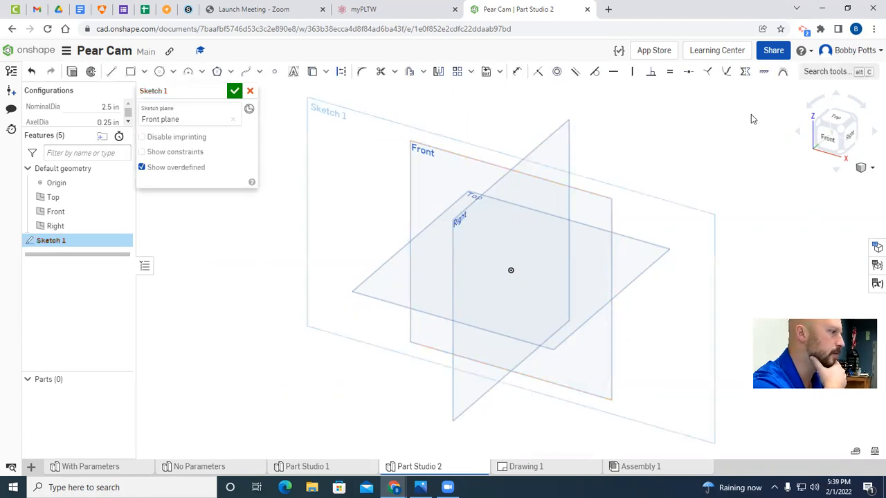
{"action": "left_click", "coordinate": [825, 140]}
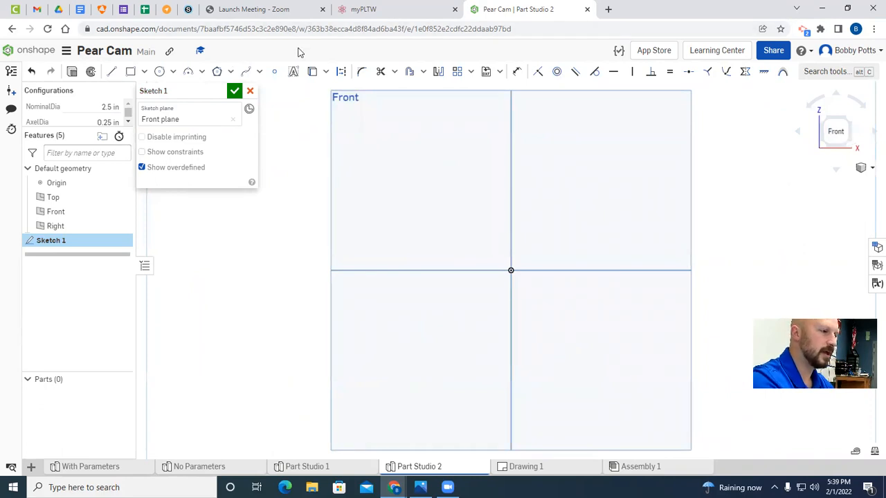
- Switch to the Activity 4.1.2 course page and read from the parameter table in Figure 5 down to the parametric pear cam in Figure 9
{"action": "key", "text": "alt+Tab"}
{"action": "scroll", "coordinate": [446, 200], "scroll_direction": "down", "scroll_amount": 12}
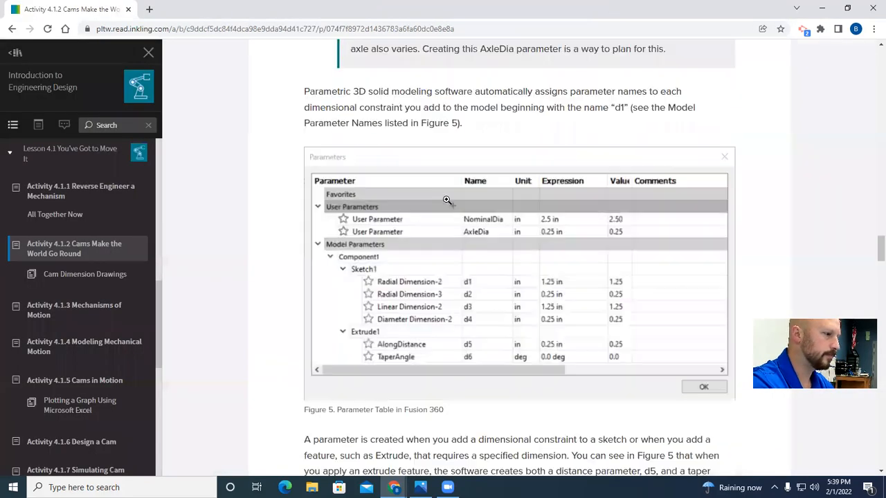
{"action": "scroll", "coordinate": [447, 200], "scroll_direction": "down", "scroll_amount": 4}
{"action": "scroll", "coordinate": [447, 180], "scroll_direction": "down", "scroll_amount": 4}
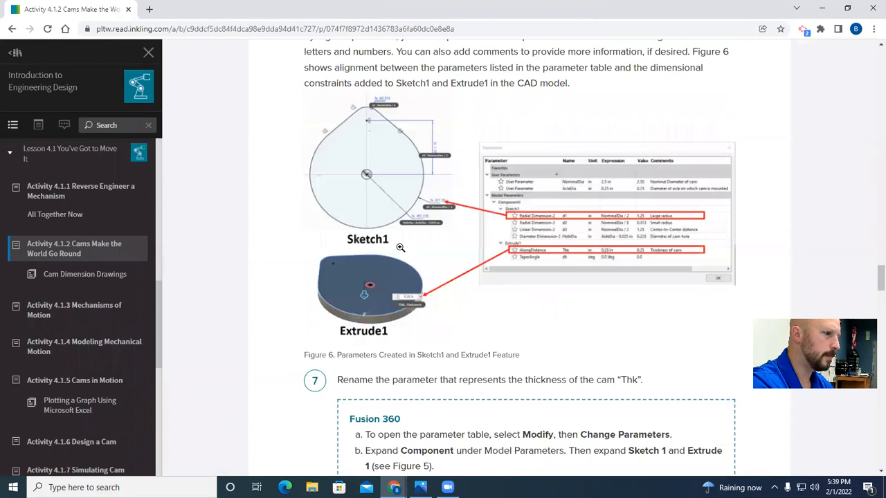
{"action": "scroll", "coordinate": [405, 250], "scroll_direction": "down", "scroll_amount": 4}
{"action": "scroll", "coordinate": [433, 265], "scroll_direction": "down", "scroll_amount": 18}
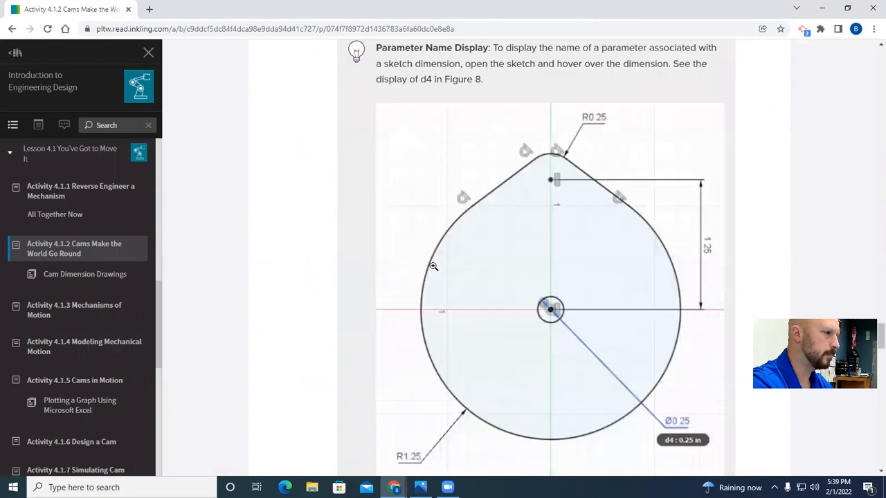
{"action": "scroll", "coordinate": [432, 269], "scroll_direction": "down", "scroll_amount": 1}
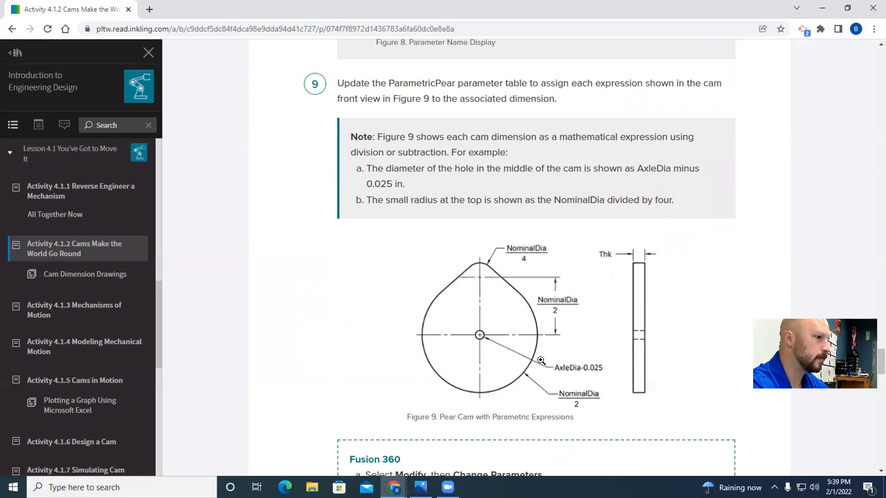
- Look back through the activity at the Figure 3 pear cam dimensions and the instructions for creating the ParametricPear copy
{"action": "scroll", "coordinate": [537, 357], "scroll_direction": "up", "scroll_amount": 10}
{"action": "scroll", "coordinate": [532, 355], "scroll_direction": "up", "scroll_amount": 12}
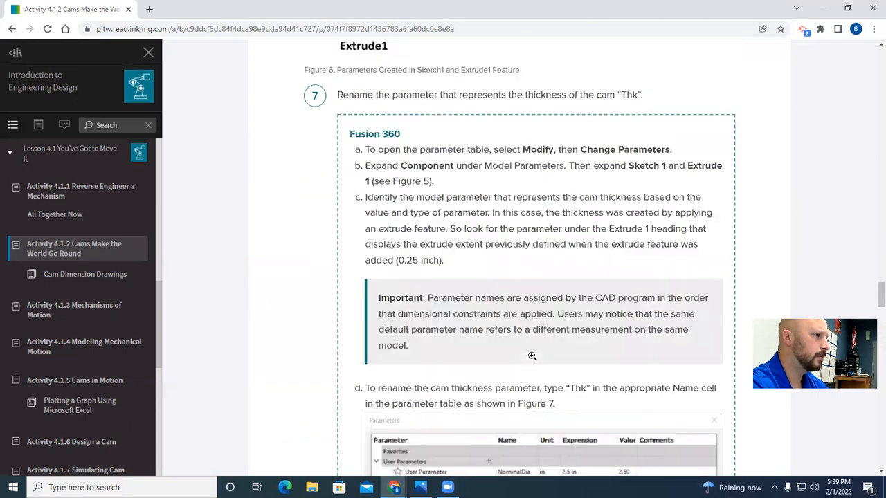
{"action": "scroll", "coordinate": [532, 356], "scroll_direction": "up", "scroll_amount": 10}
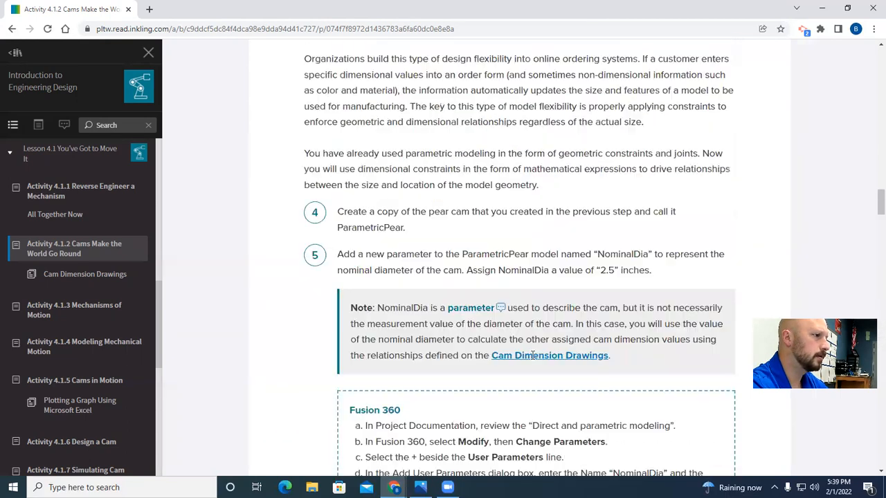
{"action": "scroll", "coordinate": [532, 355], "scroll_direction": "down", "scroll_amount": 1}
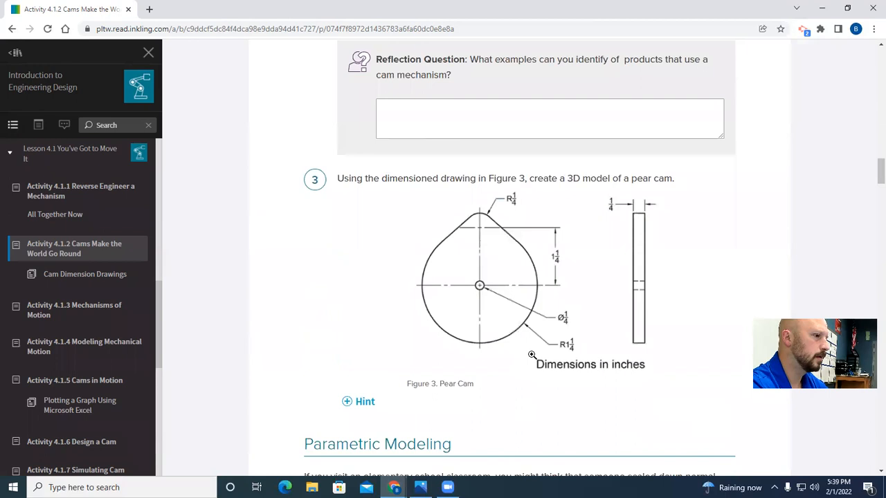
{"action": "scroll", "coordinate": [532, 354], "scroll_direction": "down", "scroll_amount": 7}
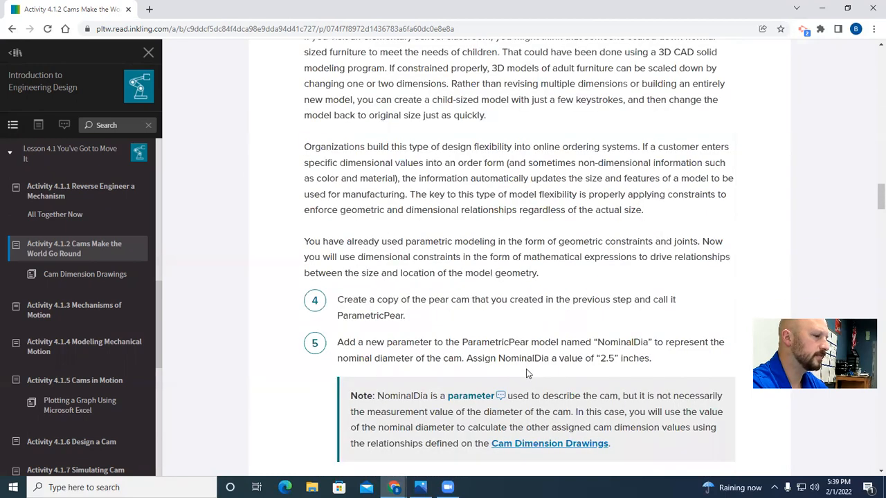
- Enlarge Figure 9 and examine the pear cam's parametric expressions, returning to the Front plane sketch in Onshape
{"action": "scroll", "coordinate": [526, 369], "scroll_direction": "down", "scroll_amount": 9}
{"action": "scroll", "coordinate": [526, 371], "scroll_direction": "down", "scroll_amount": 20}
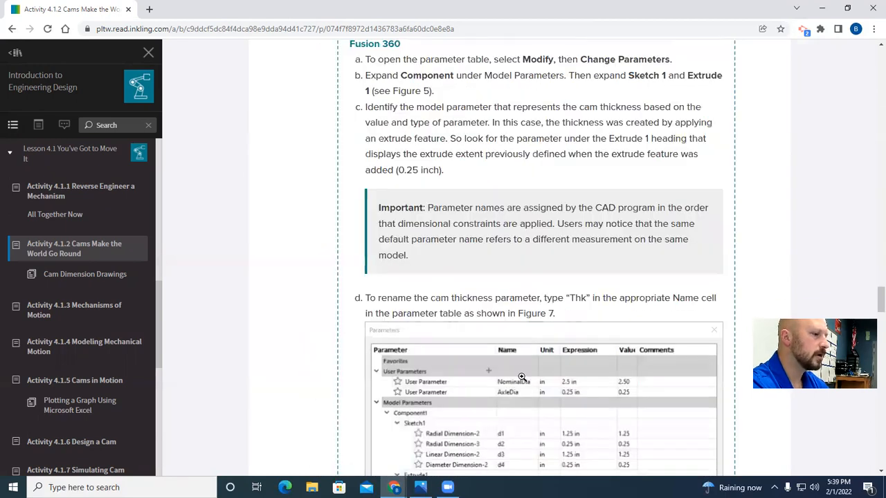
{"action": "scroll", "coordinate": [519, 377], "scroll_direction": "down", "scroll_amount": 10}
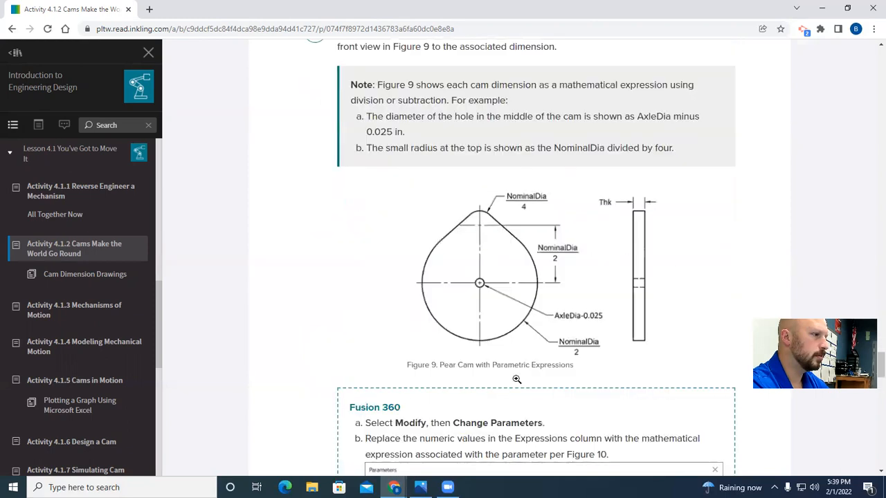
{"action": "left_click", "coordinate": [532, 331]}
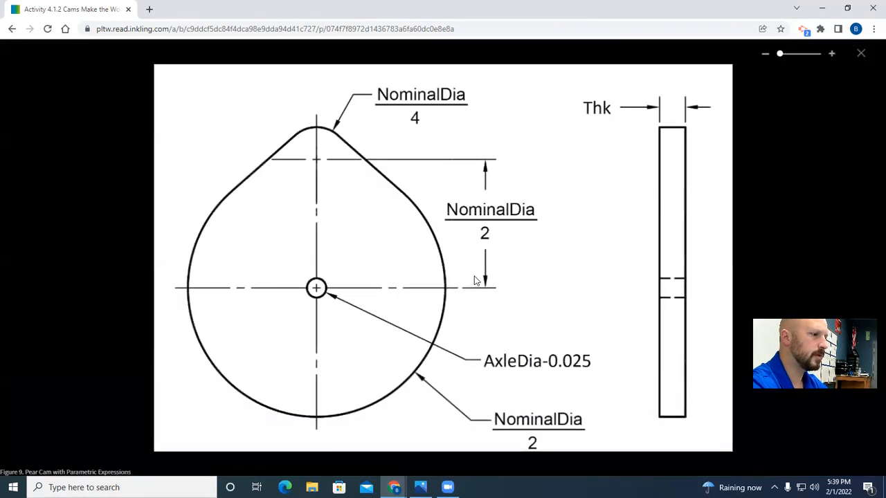
{"action": "key", "text": "alt+Tab"}
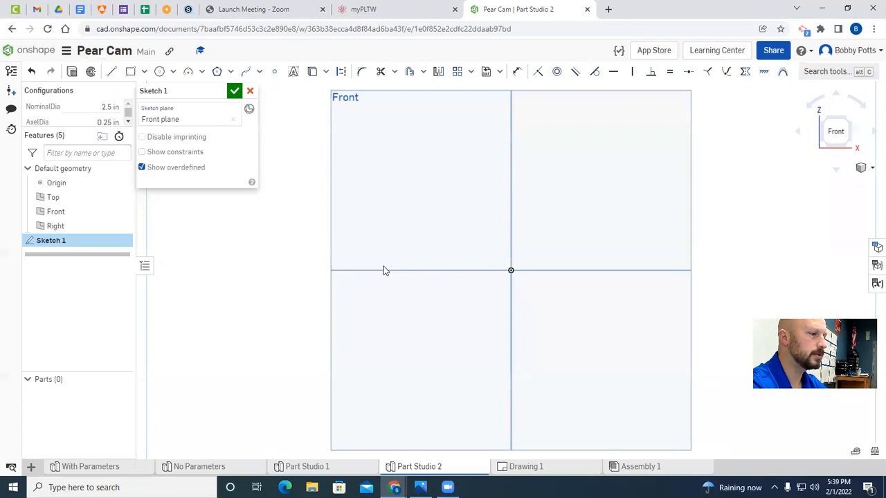
{"action": "key", "text": "alt+Tab"}
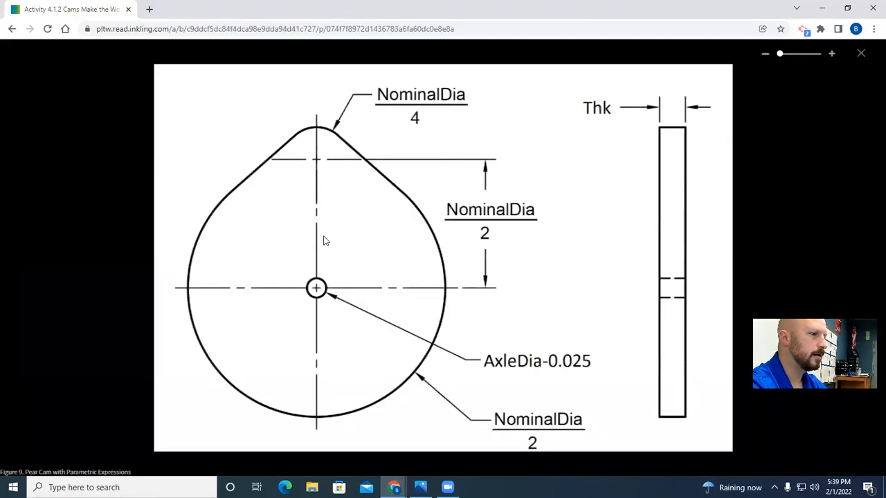
{"action": "key", "text": "alt+Tab"}
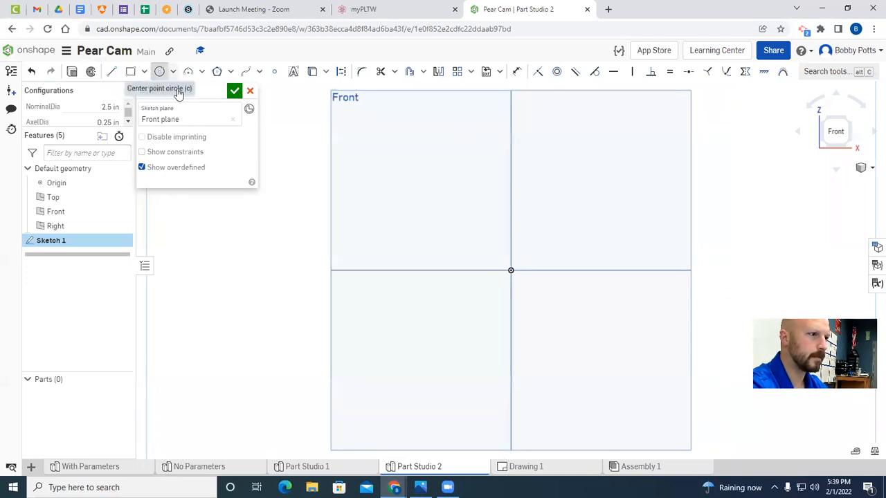
- Sketch a center-point circle about 2.96 in in diameter, centered on the origin
{"action": "left_click", "coordinate": [159, 71]}
{"action": "left_click", "coordinate": [511, 270]}
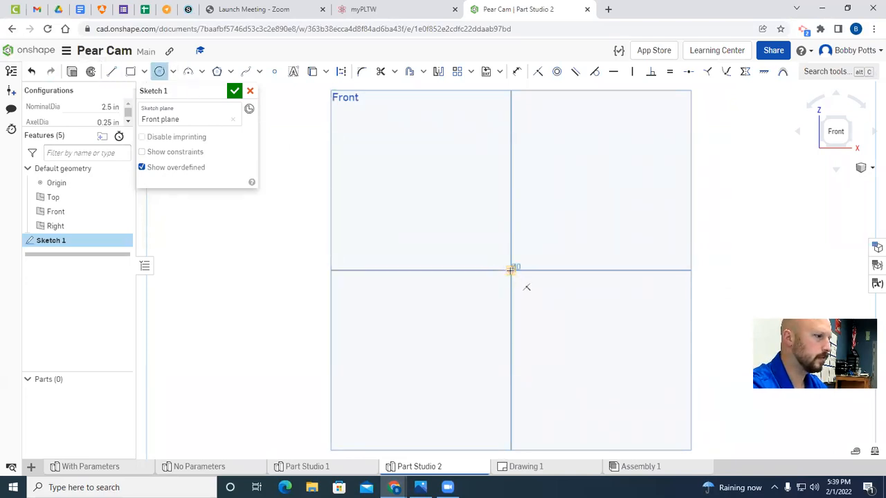
{"action": "left_click", "coordinate": [594, 259]}
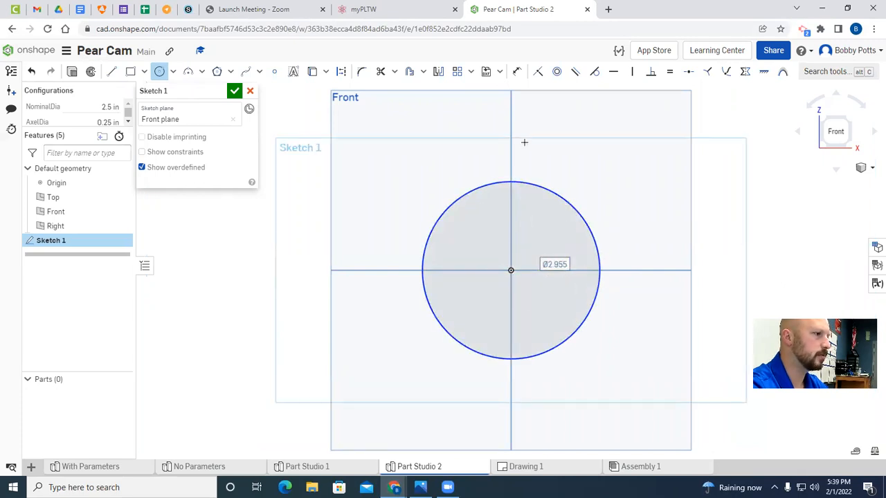
- Dimension the circle's diameter and set it to the configuration variable #NominalDia
{"action": "left_click", "coordinate": [517, 72]}
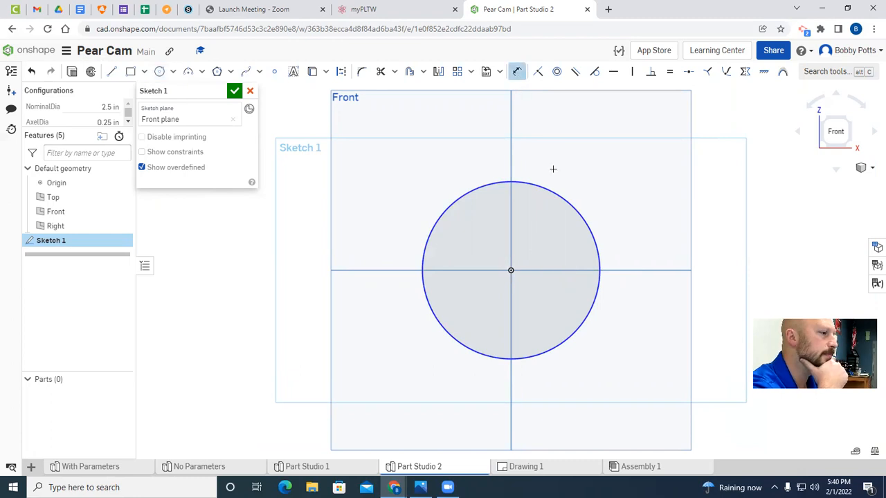
{"action": "left_click", "coordinate": [587, 317]}
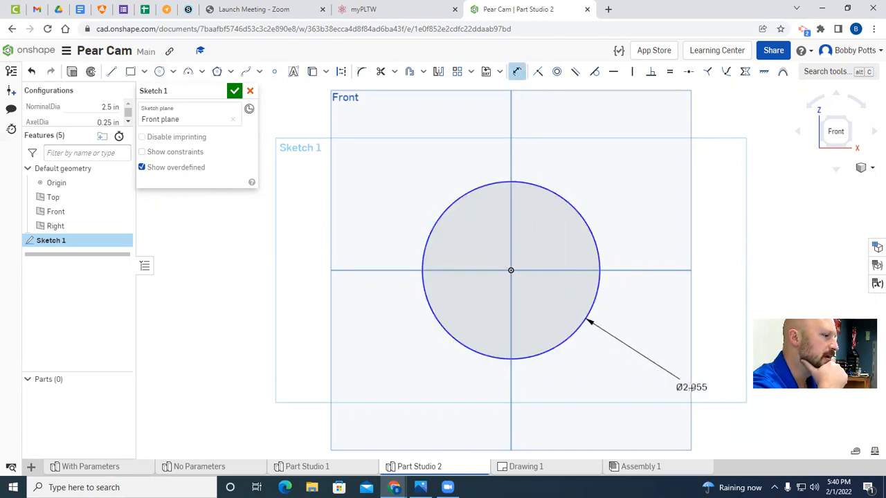
{"action": "left_click", "coordinate": [687, 401]}
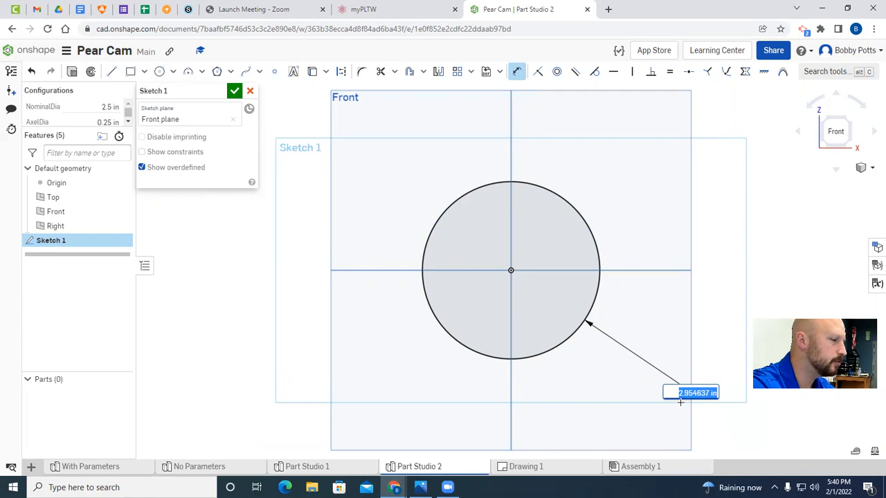
{"action": "type", "text": "#"}
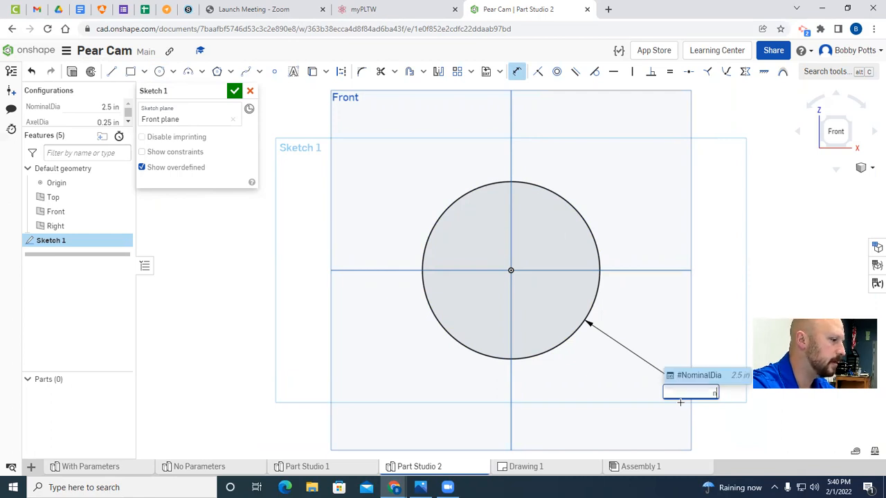
{"action": "type", "text": "nom"}
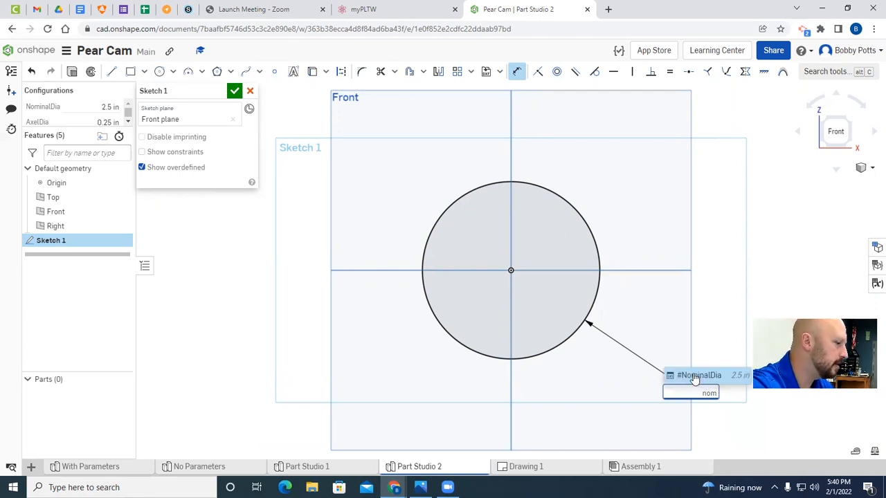
{"action": "left_click", "coordinate": [694, 375]}
{"action": "key", "text": "Return"}
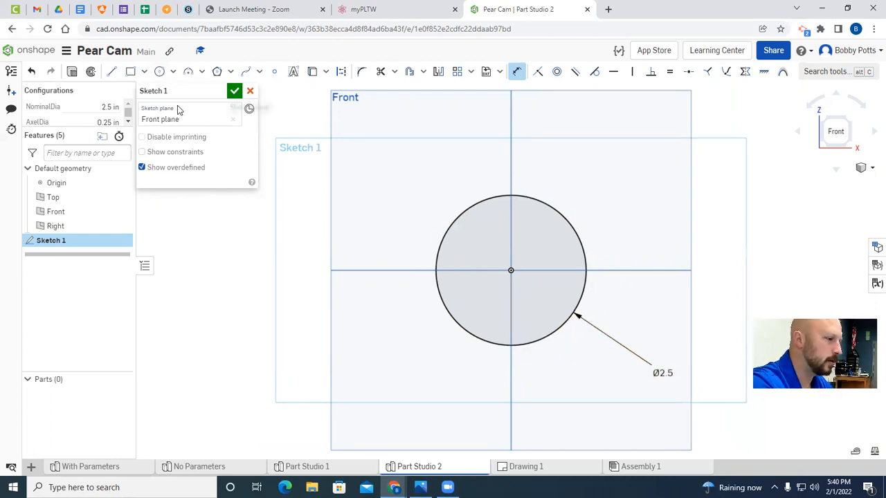
- Check Figure 9, then sketch a vertical construction line about 1.98 in long from the origin upward past the circle
{"action": "key", "text": "alt+Tab"}
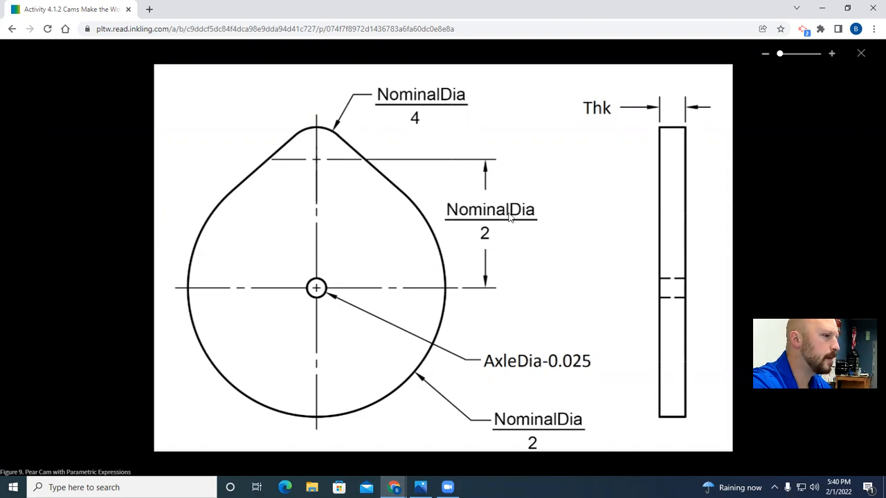
{"action": "key", "text": "alt+Tab"}
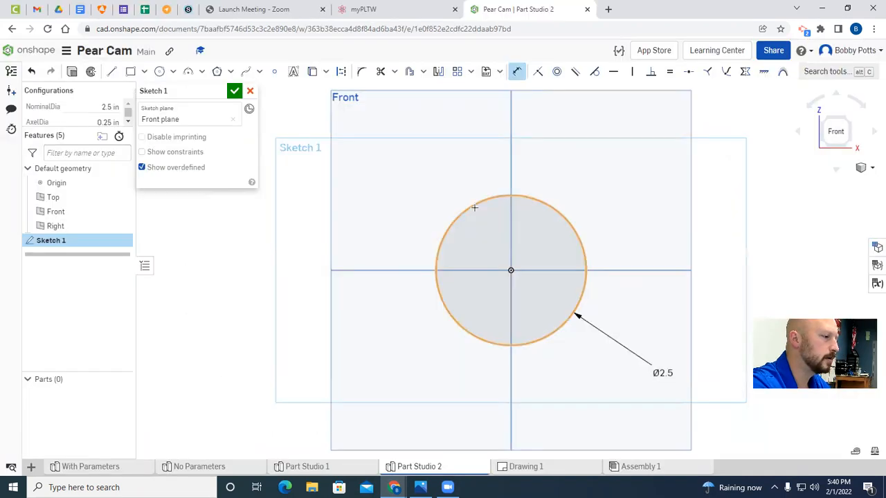
{"action": "left_click", "coordinate": [112, 72]}
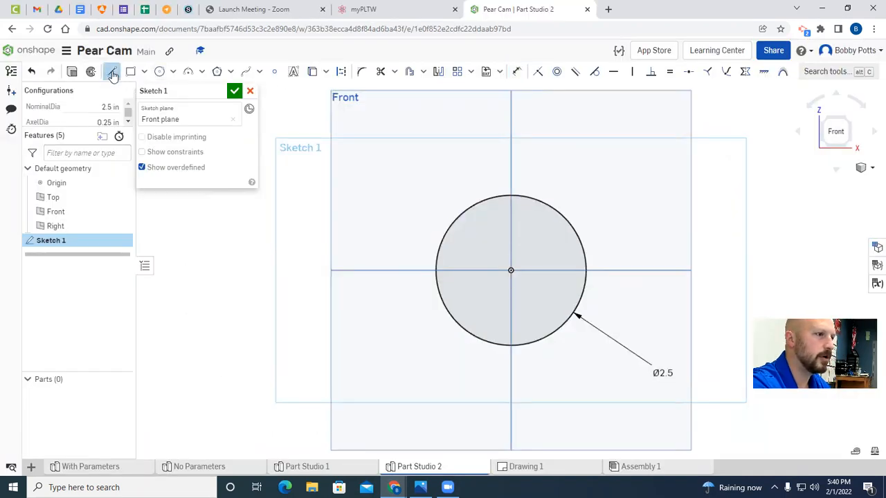
{"action": "left_click", "coordinate": [341, 74]}
{"action": "left_click", "coordinate": [511, 270]}
{"action": "left_click", "coordinate": [510, 150]}
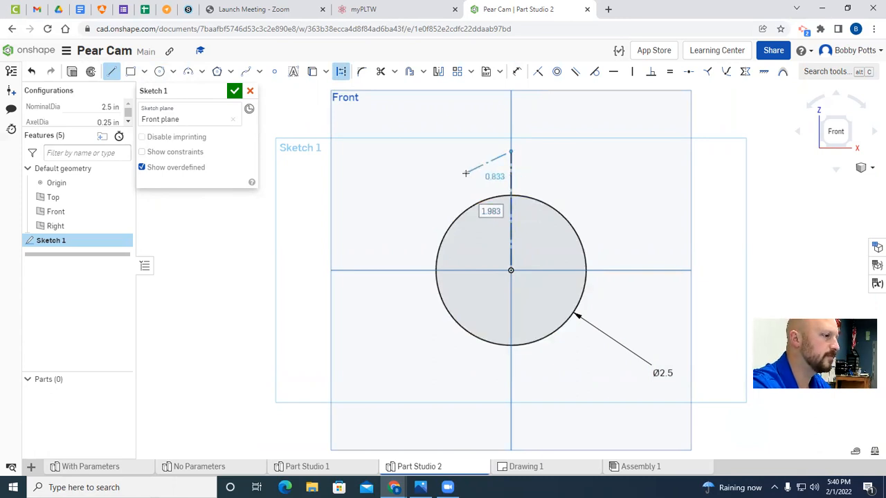
{"action": "key", "text": "Escape"}
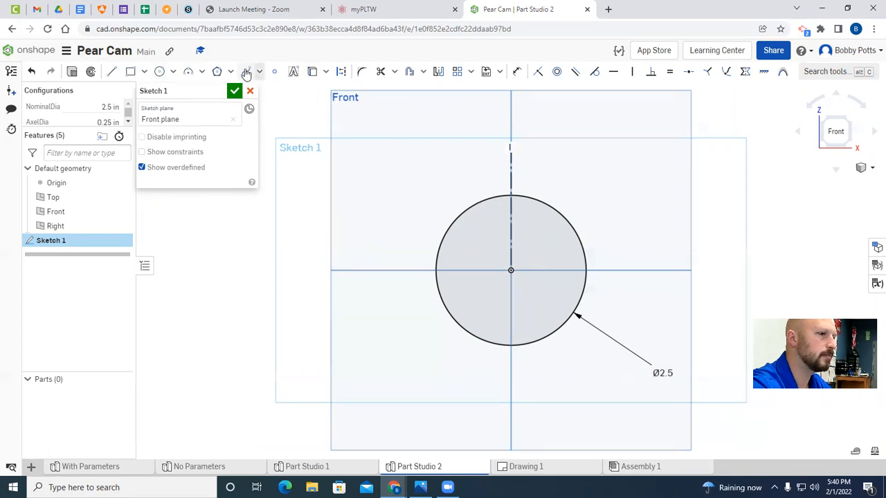
- Dimension the vertical construction line's length and set it to #NominalDia/2
{"action": "left_click", "coordinate": [512, 172]}
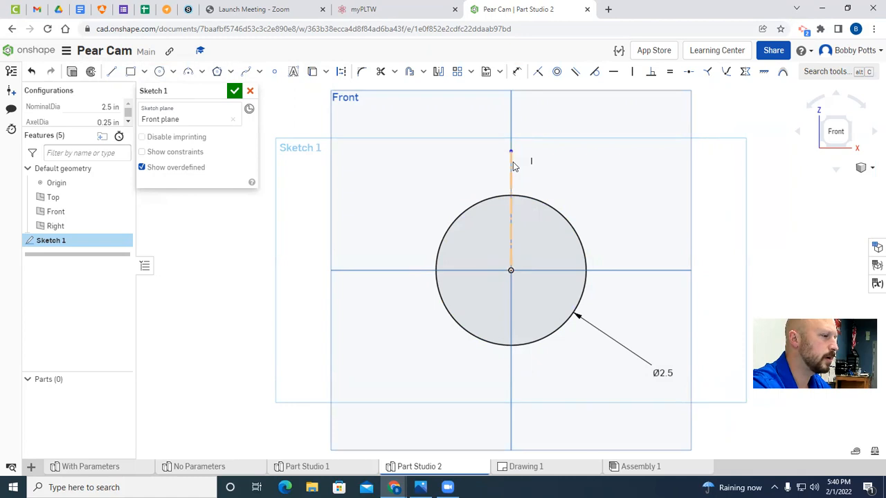
{"action": "left_click", "coordinate": [517, 73]}
{"action": "left_click", "coordinate": [510, 182]}
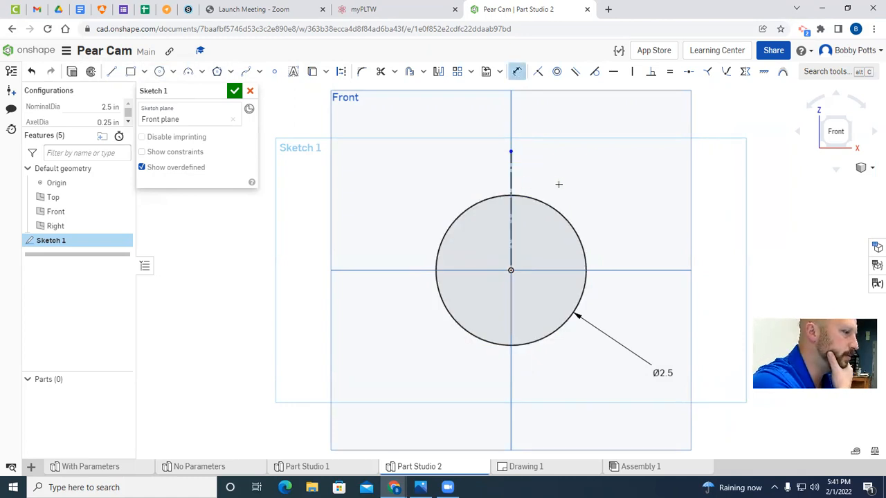
{"action": "left_click", "coordinate": [674, 212]}
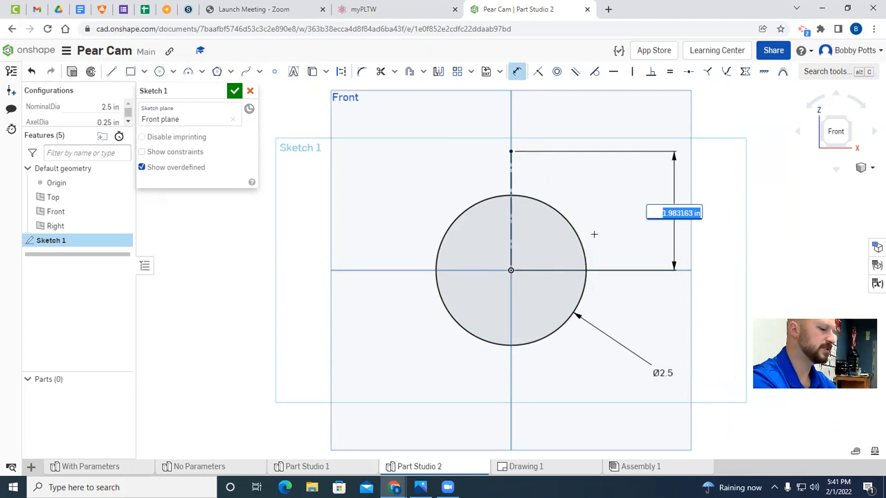
{"action": "type", "text": "Nom"}
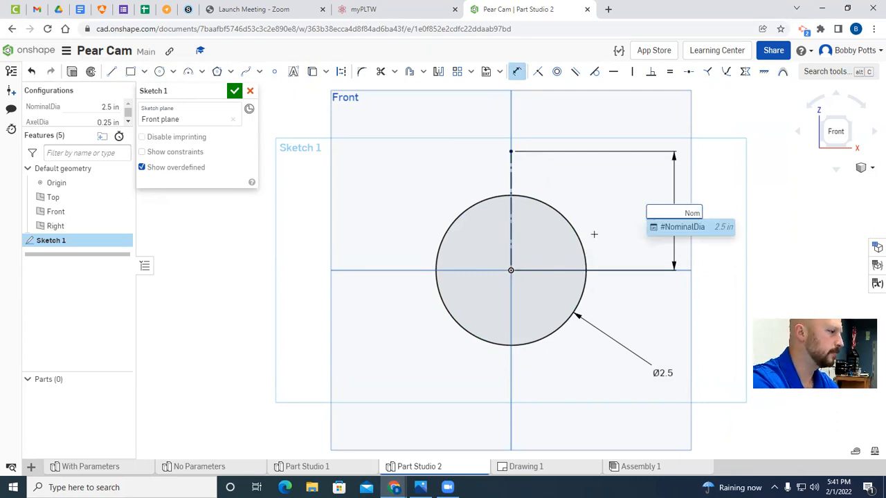
{"action": "left_click", "coordinate": [673, 227]}
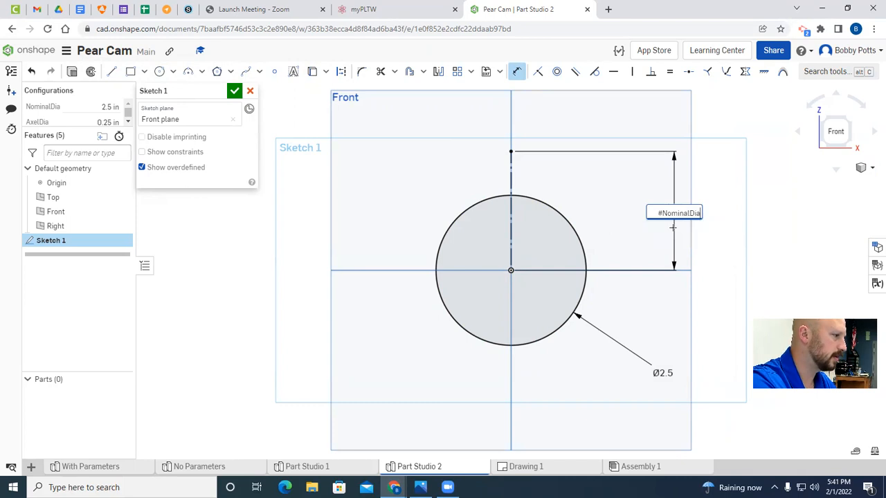
{"action": "type", "text": "/2"}
{"action": "key", "text": "Return"}
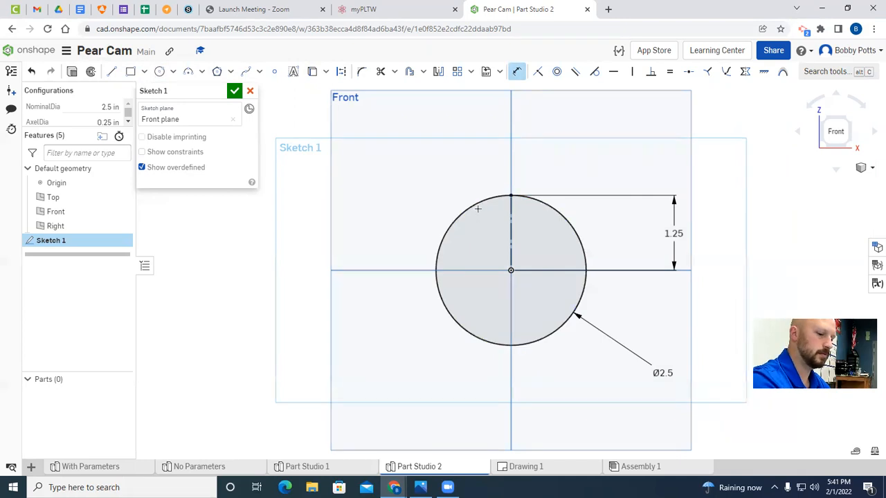
- Compare the sketch with Figure 9 and draw a circle about 0.73 in in diameter centered on the construction line's upper endpoint
{"action": "key", "text": "alt+Tab"}
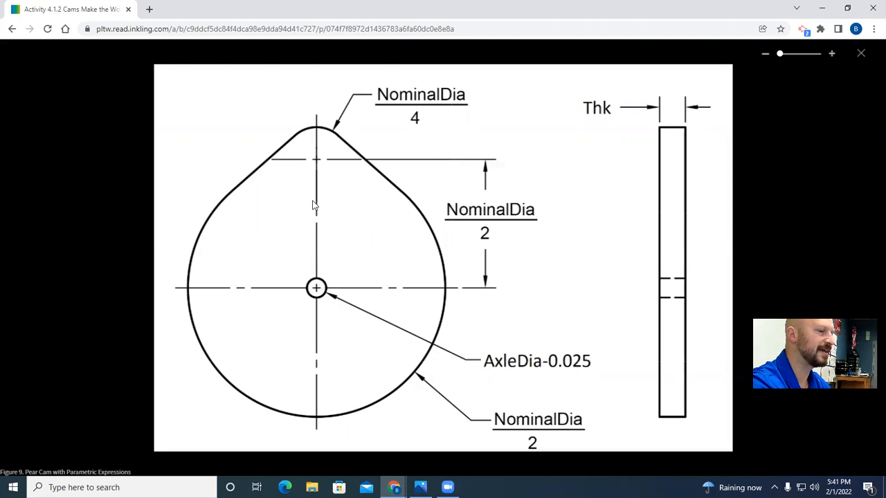
{"action": "key", "text": "alt+Tab"}
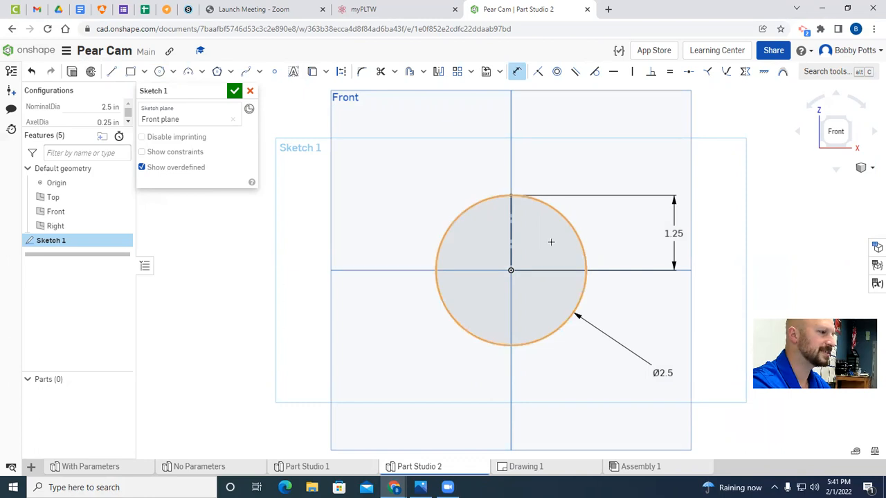
{"action": "key", "text": "alt+Tab"}
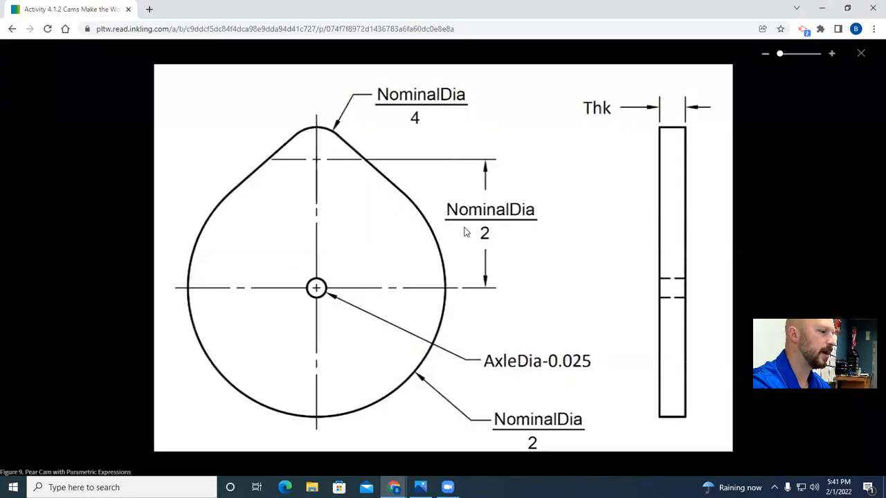
{"action": "key", "text": "alt+Tab"}
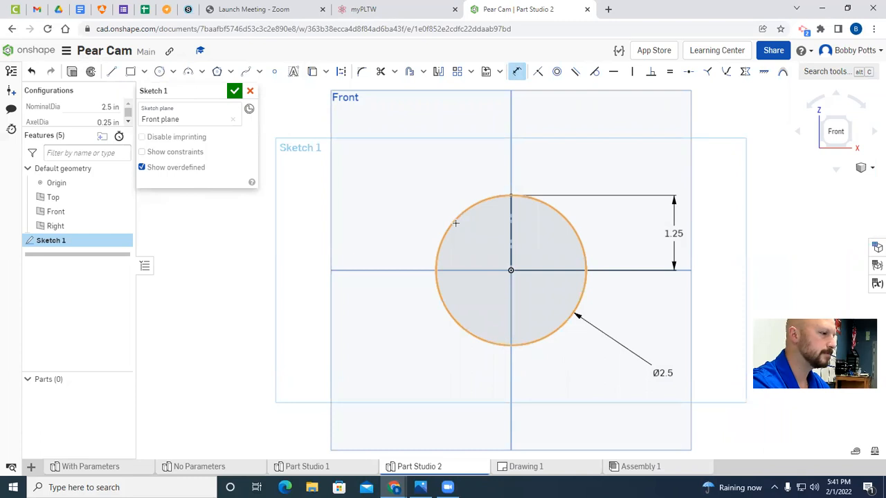
{"action": "left_click", "coordinate": [160, 78]}
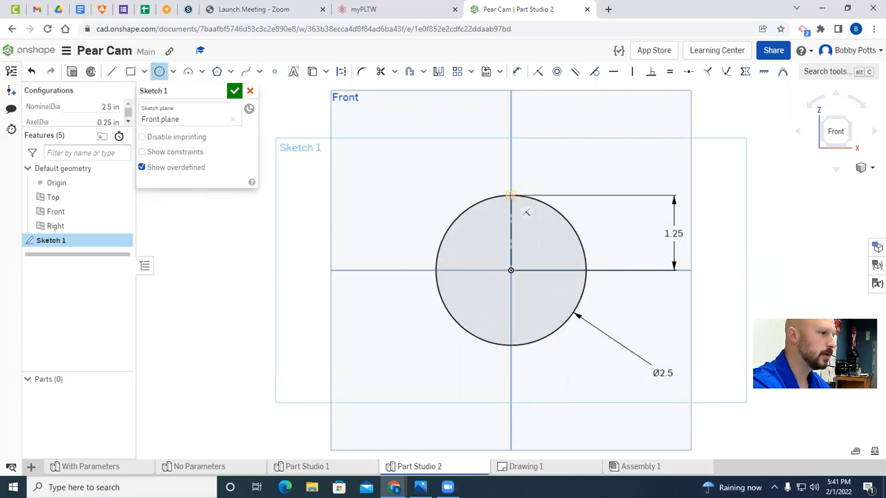
{"action": "left_click", "coordinate": [510, 196]}
{"action": "left_click", "coordinate": [532, 188]}
- Dimension the small upper circle's diameter, consulting Figure 9, and set it to #NominalDia/2
{"action": "left_click", "coordinate": [518, 72]}
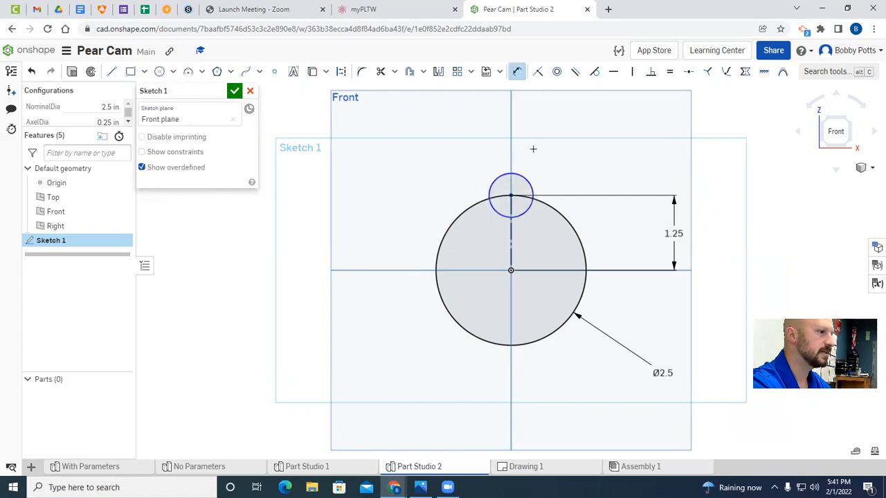
{"action": "left_click", "coordinate": [532, 188]}
{"action": "left_click", "coordinate": [610, 158]}
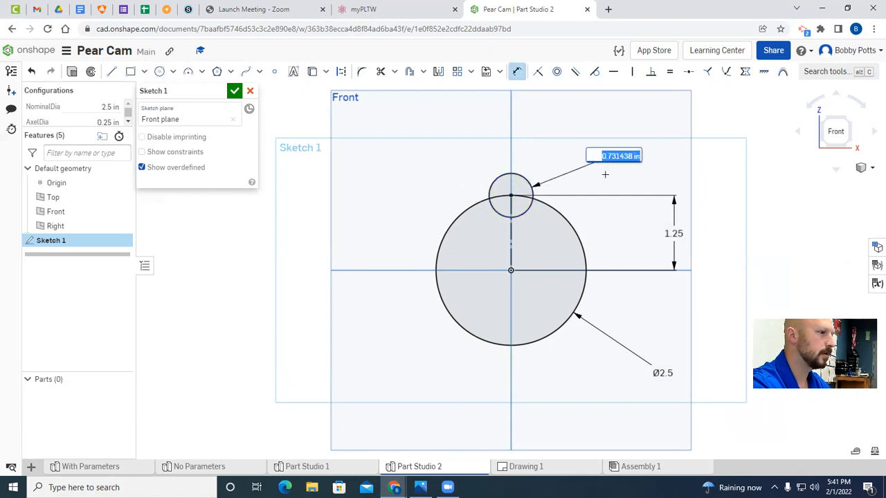
{"action": "key", "text": "alt+Tab"}
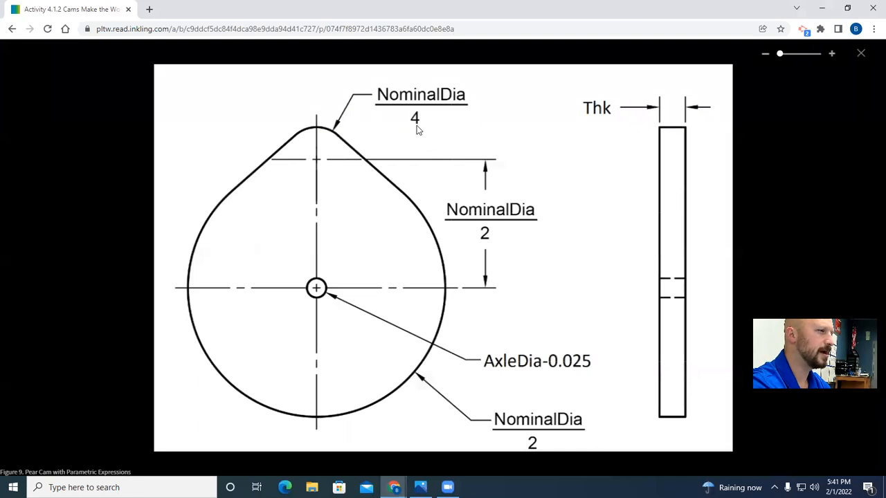
{"action": "key", "text": "alt+Tab"}
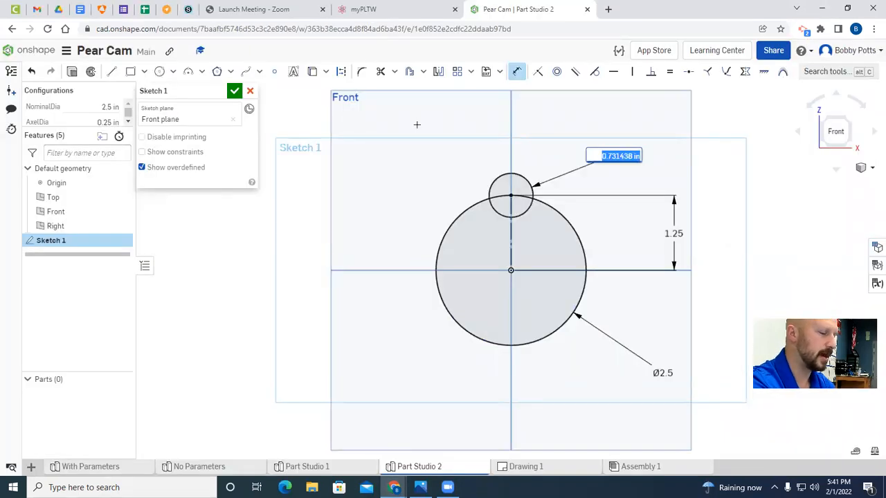
{"action": "type", "text": "no"}
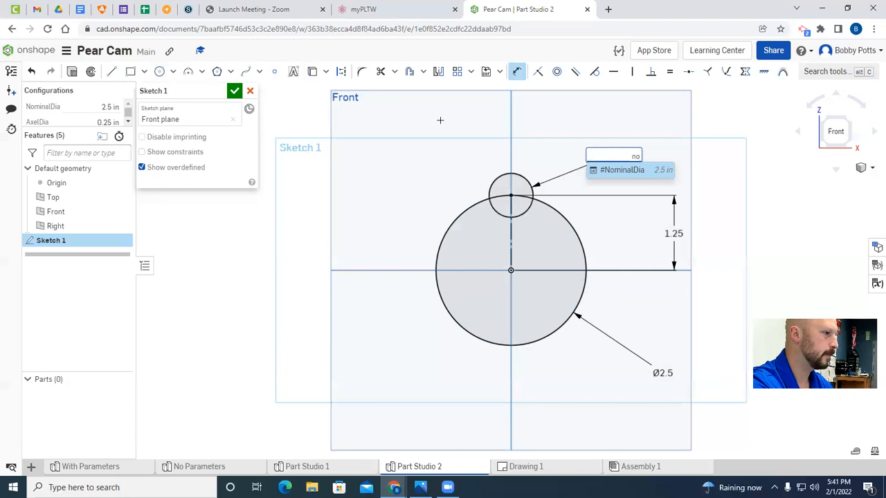
{"action": "left_click", "coordinate": [613, 169]}
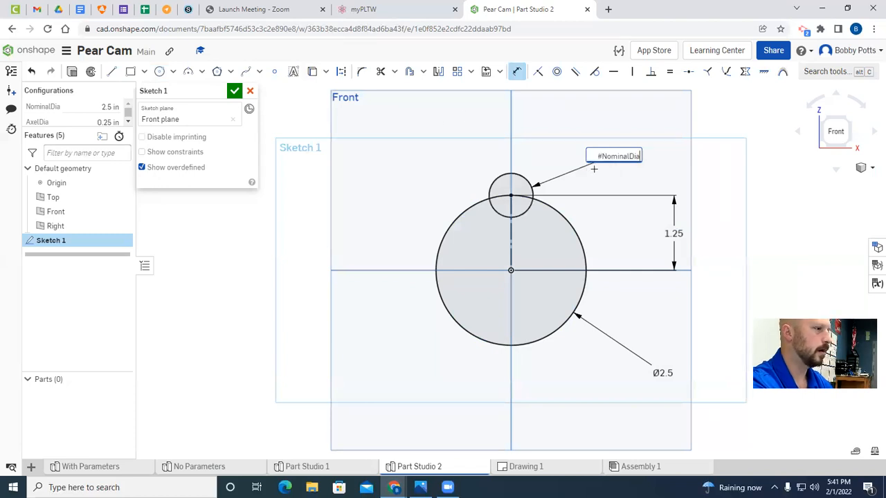
{"action": "type", "text": "/"}
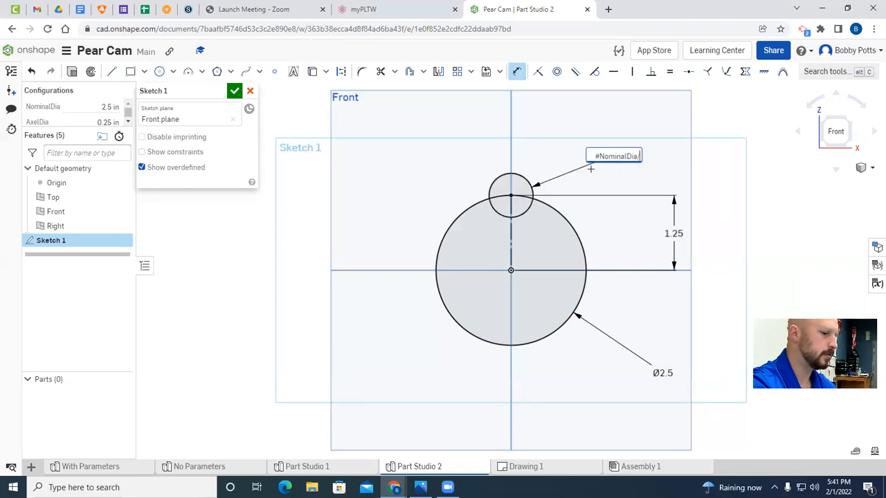
{"action": "type", "text": "2"}
{"action": "key", "text": "Return"}
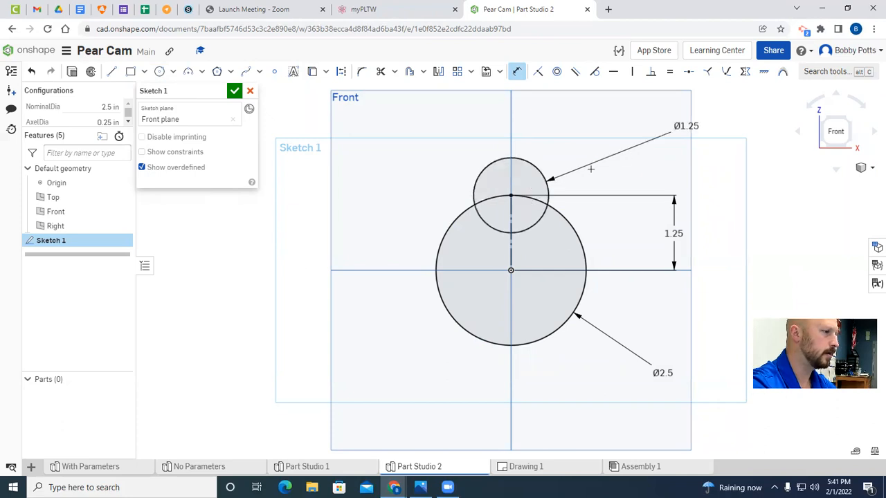
- Change the small upper circle's diameter expression to #NominalDia/4 and return to Figure 9 to check it
{"action": "double_click", "coordinate": [686, 126]}
{"action": "left_click", "coordinate": [712, 126]}
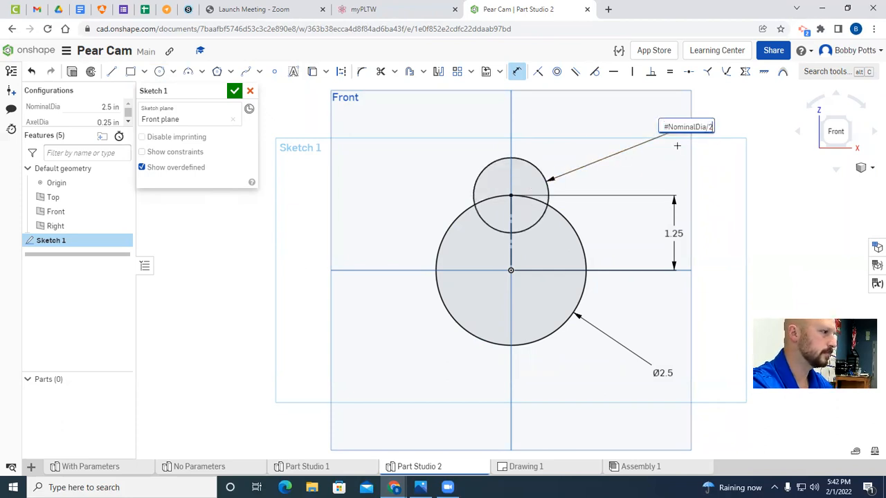
{"action": "key", "text": "BackSpace"}
{"action": "type", "text": "4"}
{"action": "key", "text": "Return"}
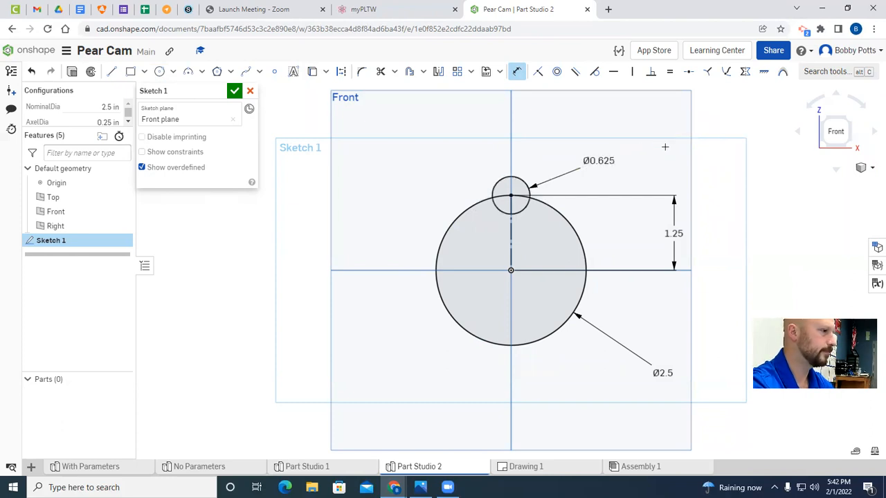
{"action": "key", "text": "alt+Tab"}
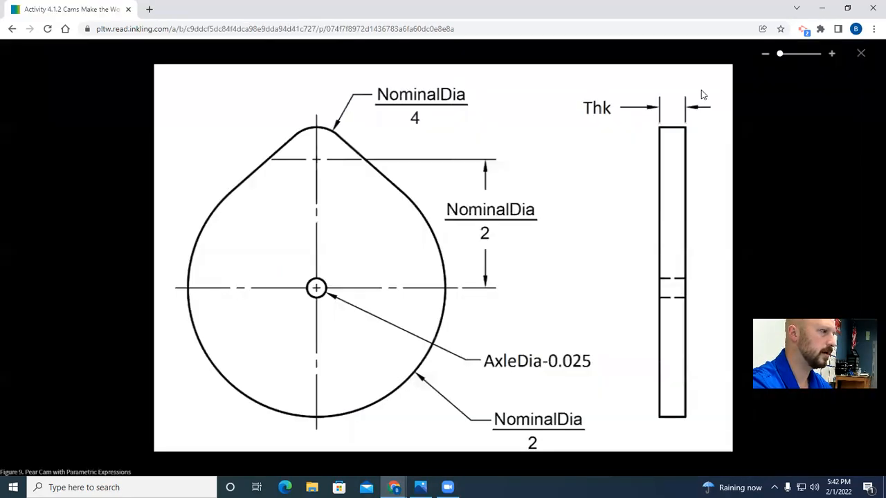
- Compare the dimensions of the pear cam in Figure 3 with the parametric expressions in Figure 9, and return to the Onshape sketch
{"action": "left_click", "coordinate": [863, 59]}
{"action": "scroll", "coordinate": [485, 227], "scroll_direction": "up", "scroll_amount": 2}
{"action": "scroll", "coordinate": [485, 233], "scroll_direction": "up", "scroll_amount": 15}
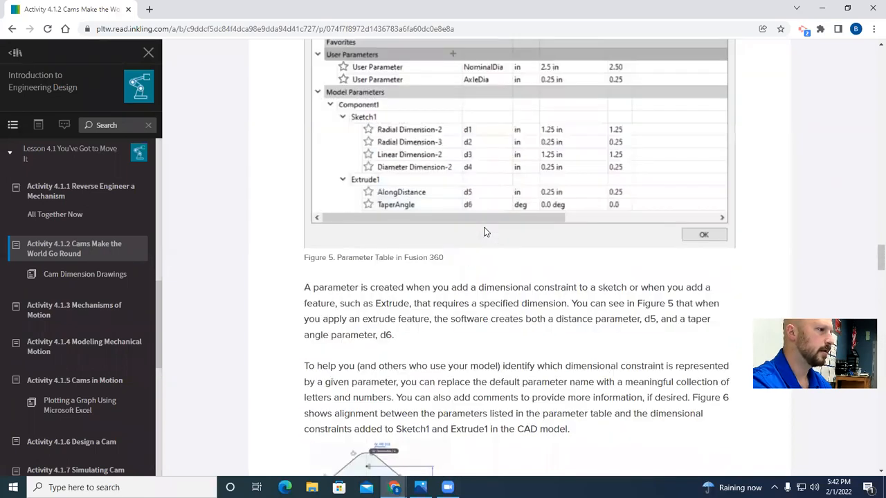
{"action": "scroll", "coordinate": [484, 232], "scroll_direction": "up", "scroll_amount": 15}
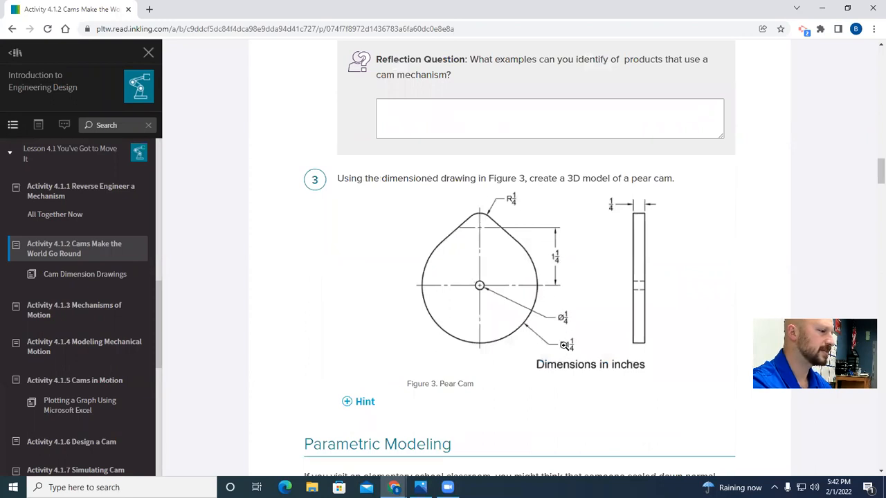
{"action": "scroll", "coordinate": [405, 253], "scroll_direction": "down", "scroll_amount": 2}
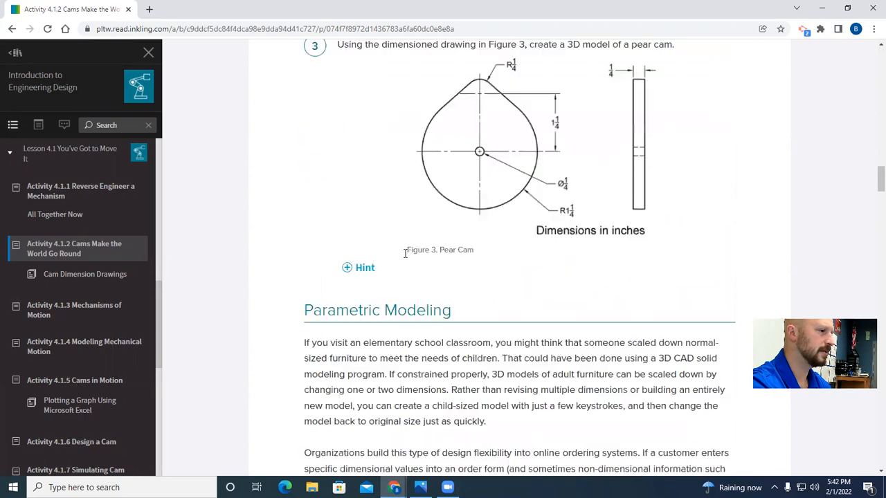
{"action": "scroll", "coordinate": [414, 270], "scroll_direction": "down", "scroll_amount": 3}
{"action": "scroll", "coordinate": [417, 272], "scroll_direction": "down", "scroll_amount": 20}
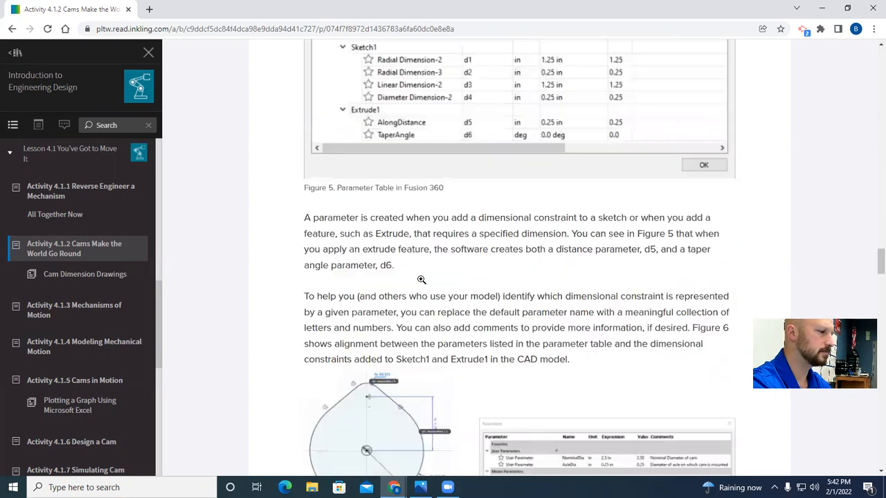
{"action": "scroll", "coordinate": [420, 279], "scroll_direction": "down", "scroll_amount": 15}
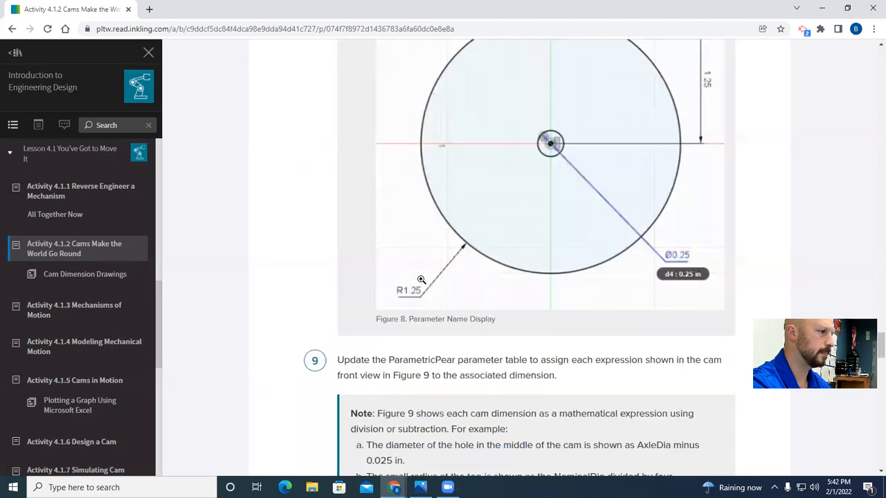
{"action": "scroll", "coordinate": [421, 282], "scroll_direction": "up", "scroll_amount": 3}
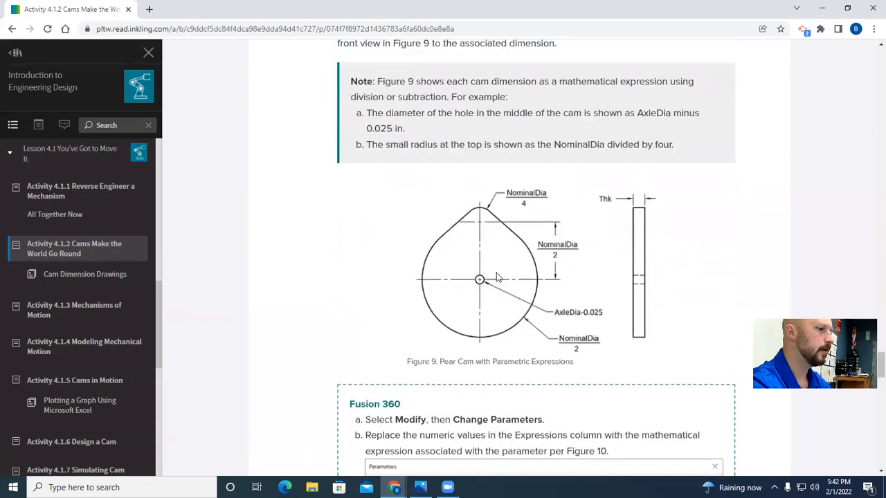
{"action": "left_click", "coordinate": [498, 275]}
{"action": "key", "text": "alt+Tab"}
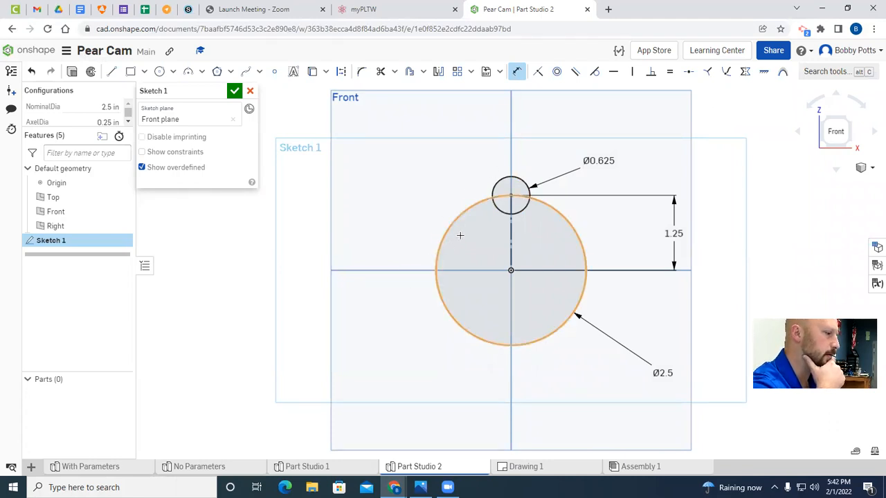
- Draw a slanted line about 3.31 in long above and to the left of the two circles
{"action": "left_click", "coordinate": [515, 74]}
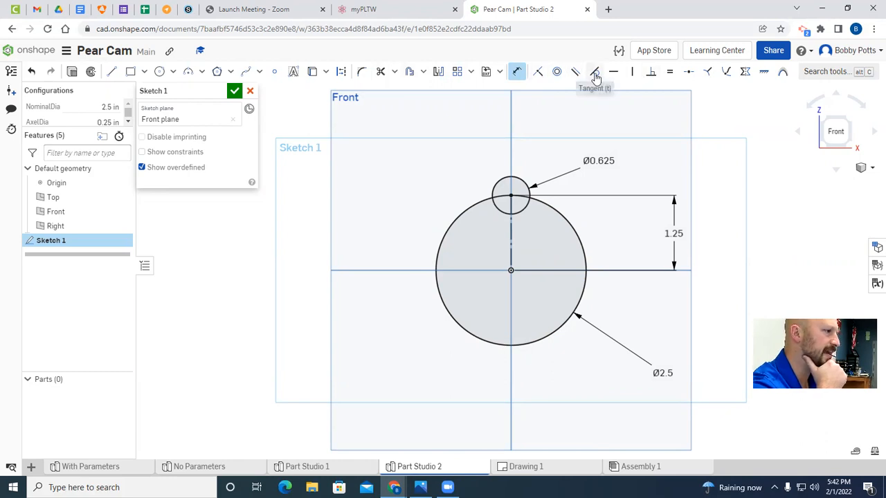
{"action": "left_click", "coordinate": [110, 72]}
{"action": "left_click", "coordinate": [525, 121]}
{"action": "left_click", "coordinate": [365, 237]}
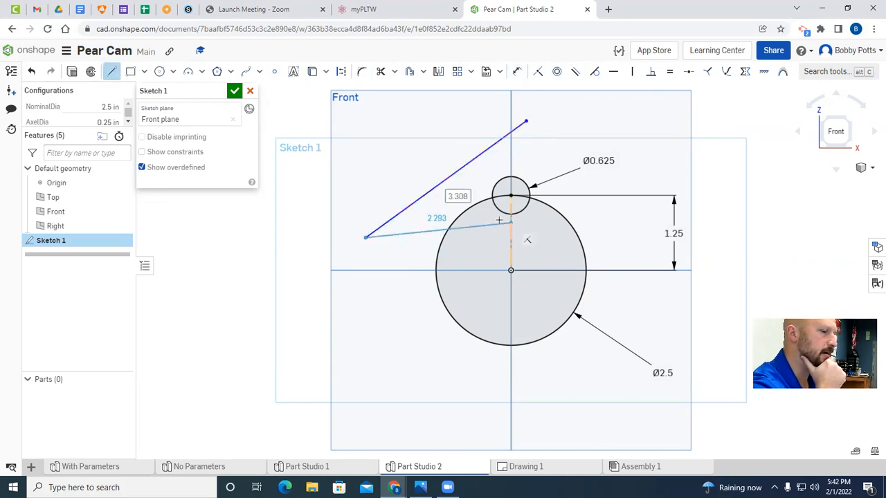
{"action": "key", "text": "Escape"}
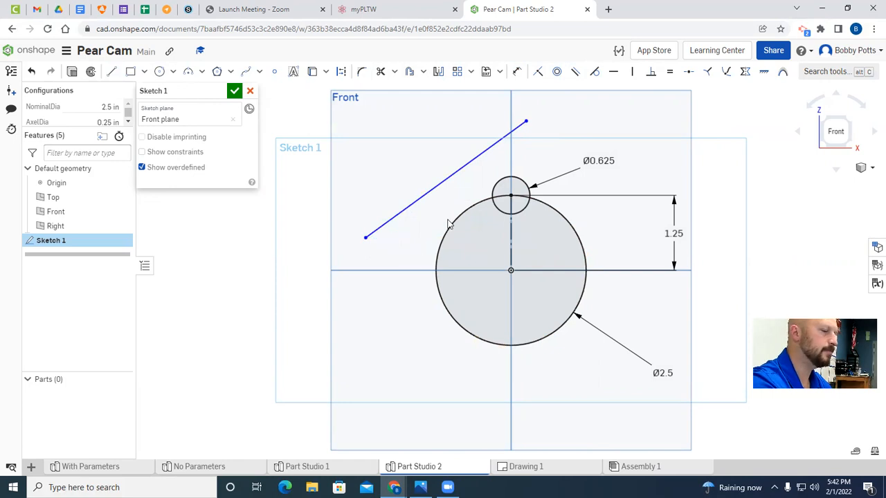
- Constrain the slanted line tangent to both the small upper circle and the large circle
{"action": "left_click", "coordinate": [594, 75]}
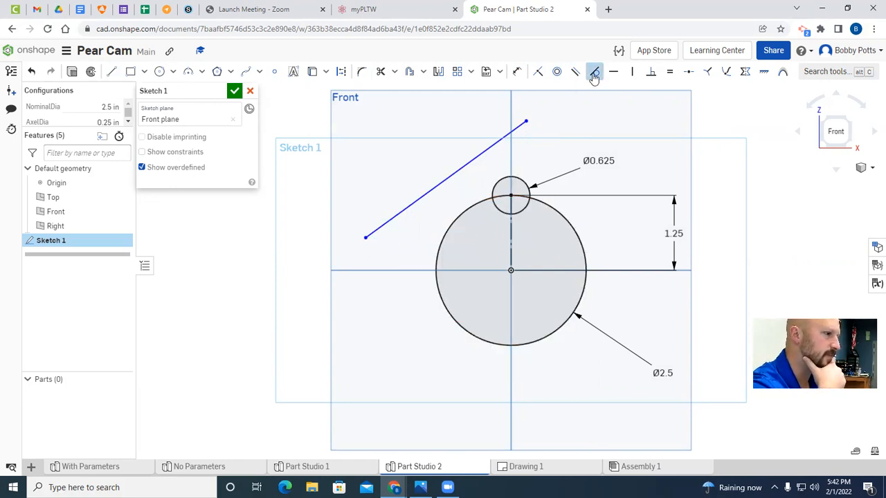
{"action": "left_click", "coordinate": [491, 144]}
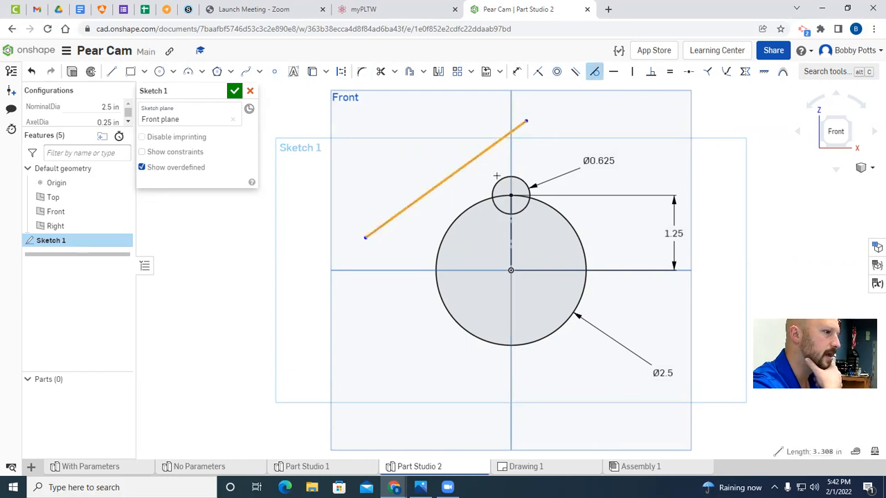
{"action": "left_click", "coordinate": [498, 180]}
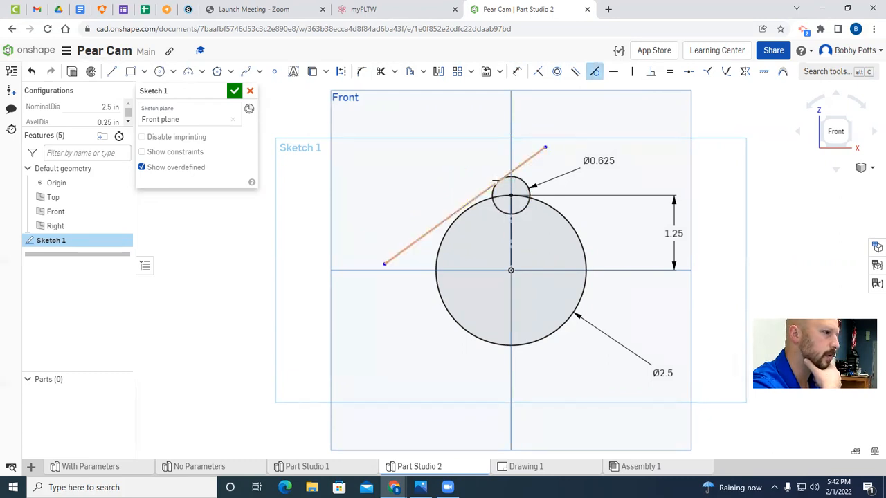
{"action": "scroll", "coordinate": [498, 183], "scroll_direction": "up", "scroll_amount": 12}
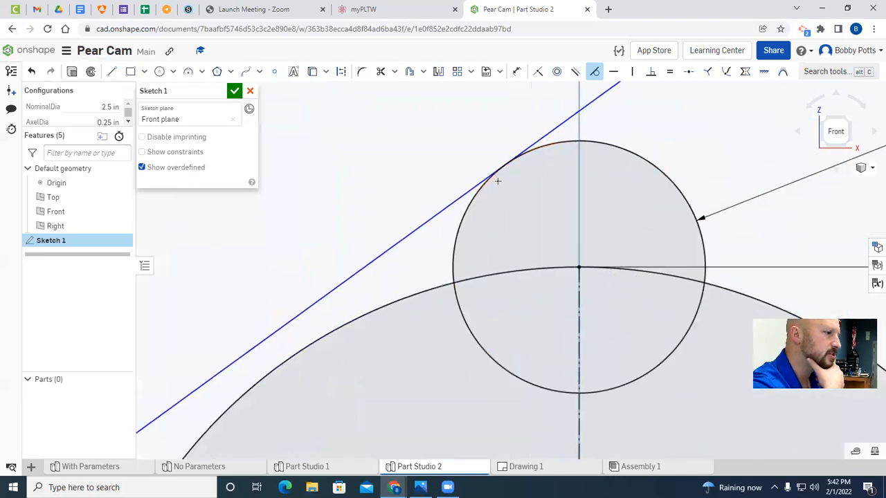
{"action": "scroll", "coordinate": [501, 149], "scroll_direction": "down", "scroll_amount": 12}
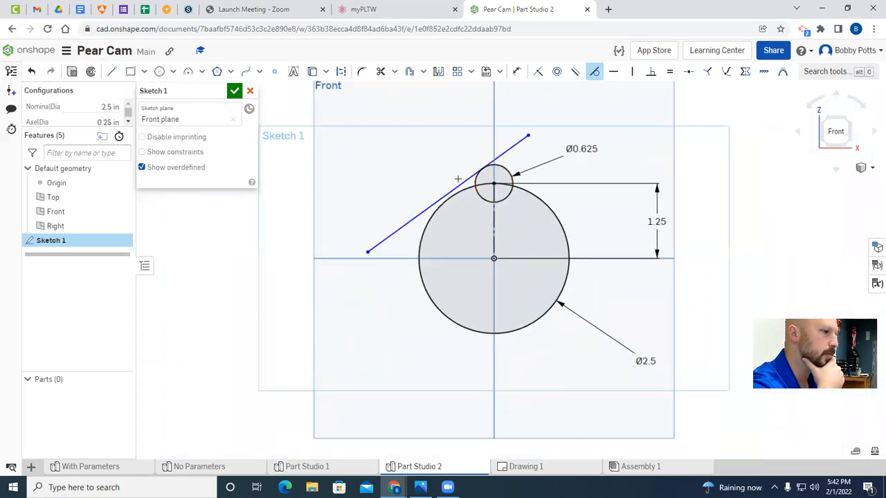
{"action": "left_click", "coordinate": [393, 232]}
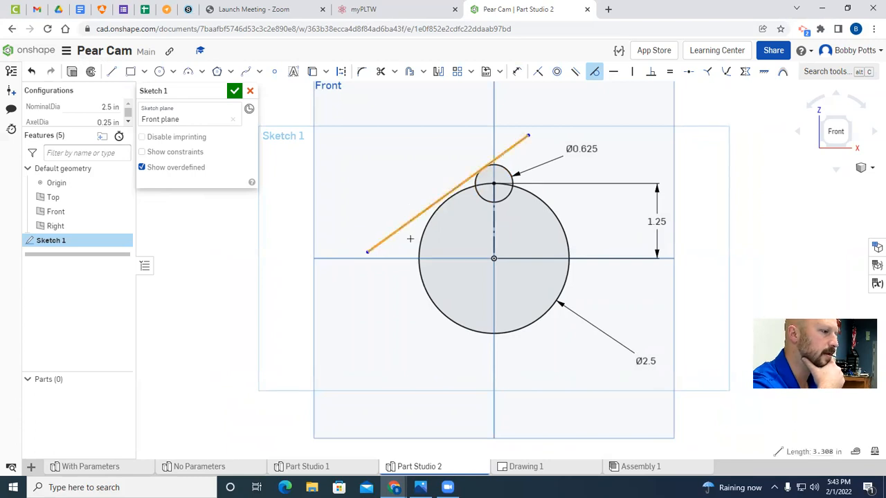
{"action": "left_click", "coordinate": [420, 239]}
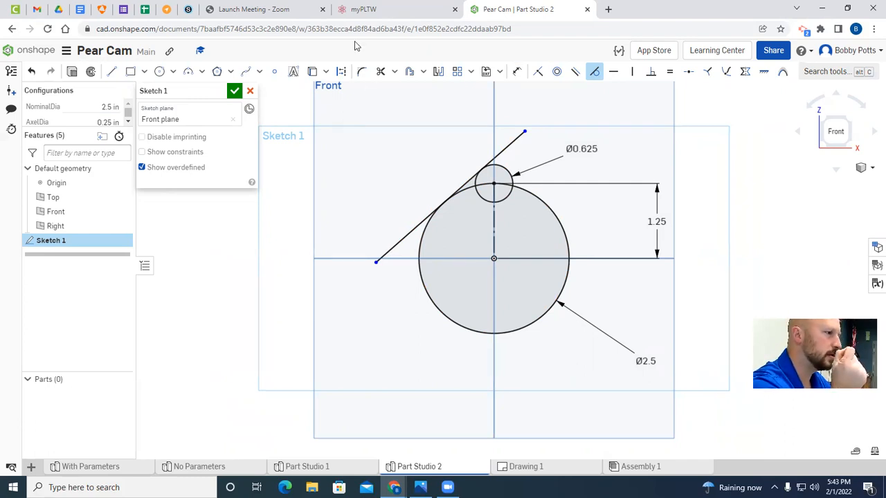
- Trim both overhanging ends of the left tangent line back to its tangent points on the circles
{"action": "left_click", "coordinate": [379, 74]}
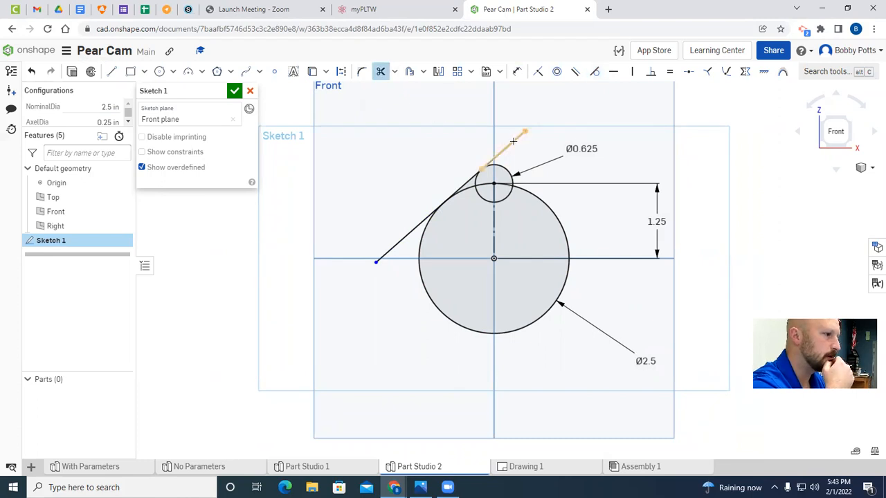
{"action": "left_click", "coordinate": [487, 160]}
{"action": "left_click", "coordinate": [412, 227]}
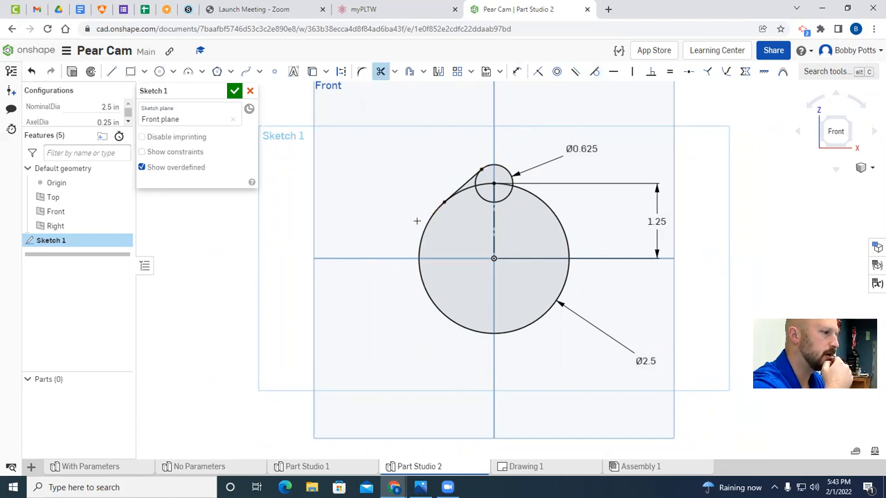
- Draw a line about 4.9 in long sloping down on the right side and constrain it tangent to both circles
{"action": "left_click", "coordinate": [112, 72]}
{"action": "left_click", "coordinate": [481, 104]}
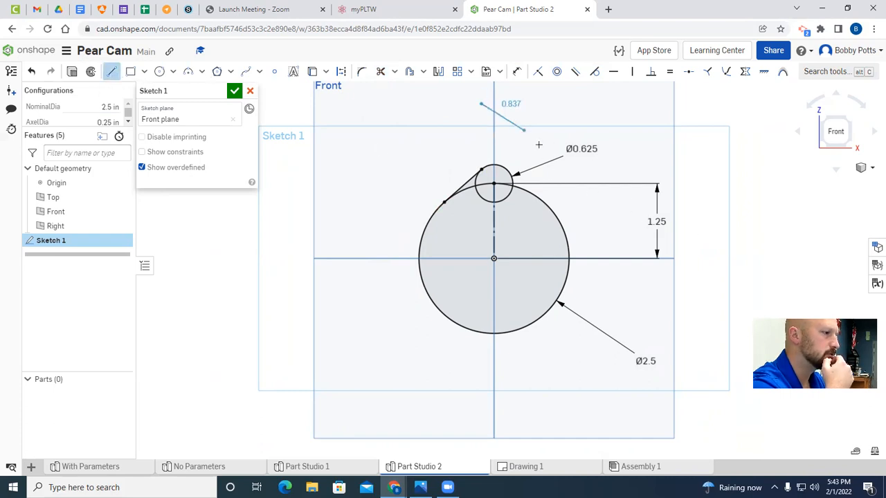
{"action": "left_click", "coordinate": [701, 297]}
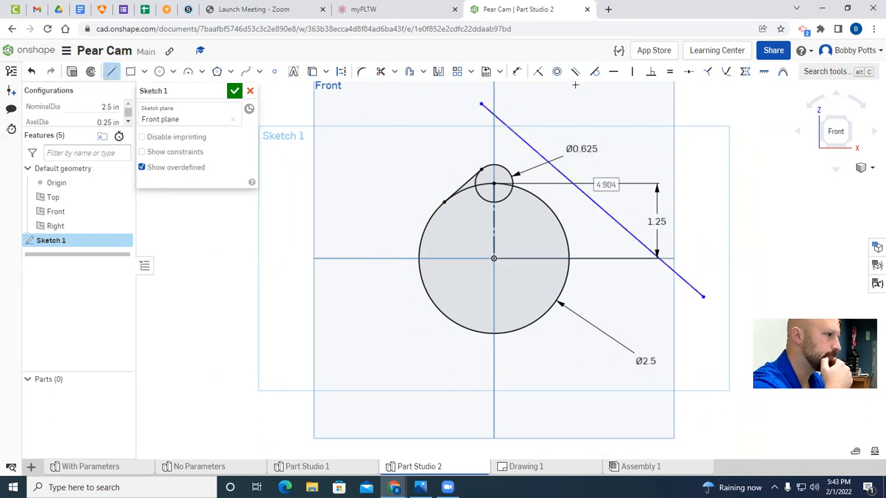
{"action": "left_click", "coordinate": [596, 72]}
{"action": "left_click", "coordinate": [519, 137]}
{"action": "left_click", "coordinate": [504, 166]}
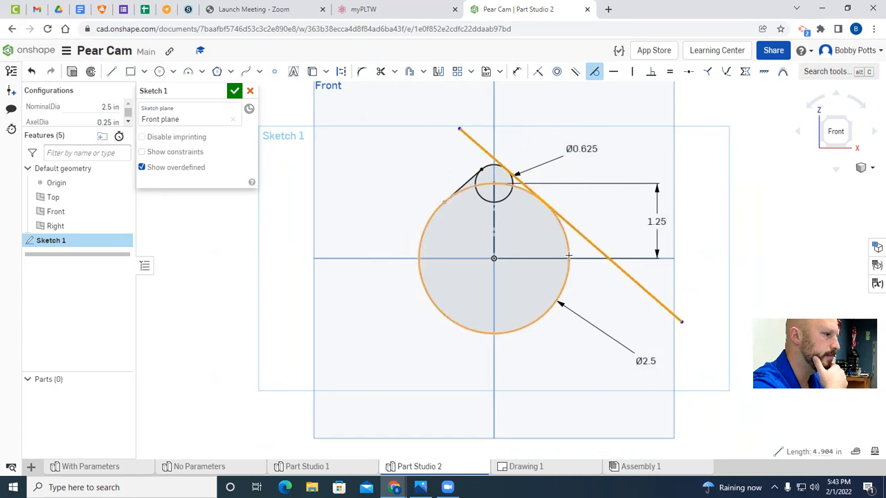
{"action": "left_click", "coordinate": [543, 204]}
- Trim both overhanging ends of the right tangent line back to its tangent points on the circles
{"action": "left_click", "coordinate": [380, 72]}
{"action": "left_click", "coordinate": [468, 139]}
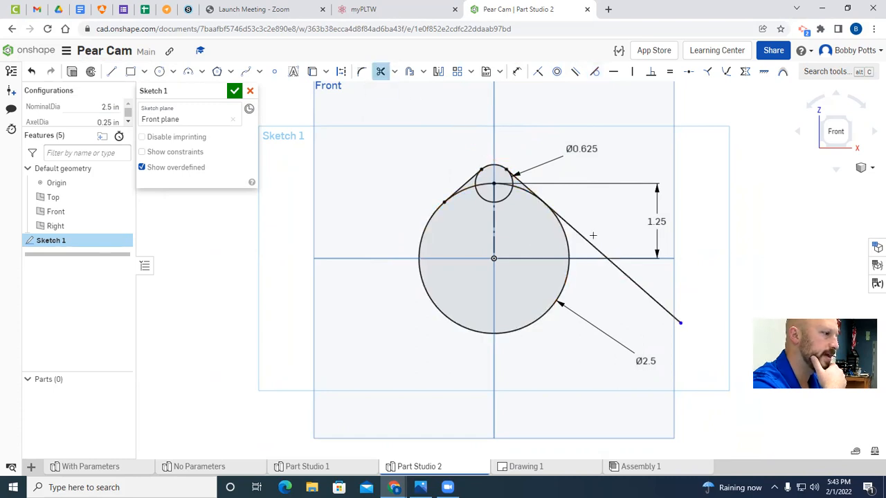
{"action": "left_click", "coordinate": [600, 251]}
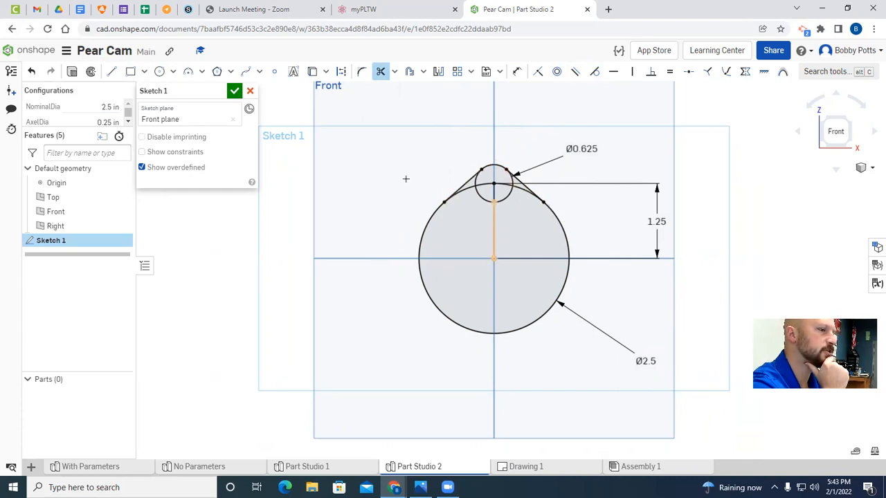
- Draw a center hole circle about 0.37 in in diameter at the origin, dimension its diameter as #AxelDia and finish the sketch
{"action": "left_click", "coordinate": [159, 71]}
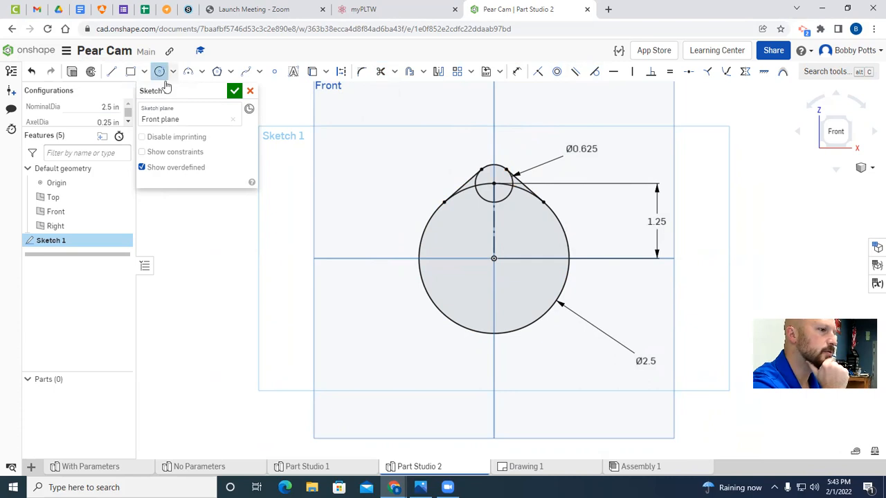
{"action": "left_click", "coordinate": [492, 258]}
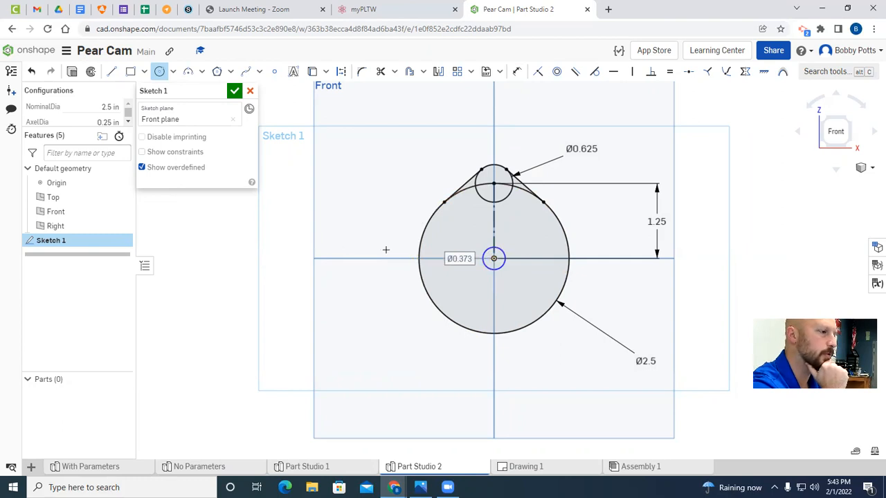
{"action": "left_click", "coordinate": [516, 72]}
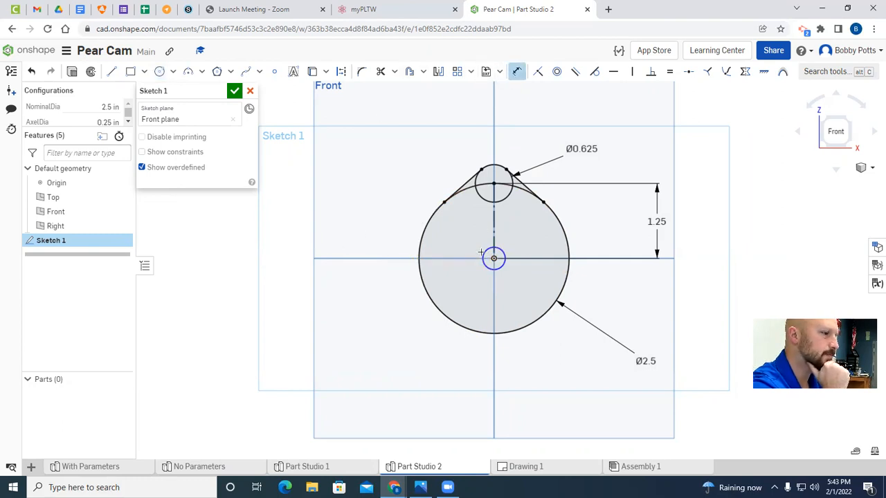
{"action": "left_click", "coordinate": [482, 262]}
{"action": "left_click", "coordinate": [353, 344]}
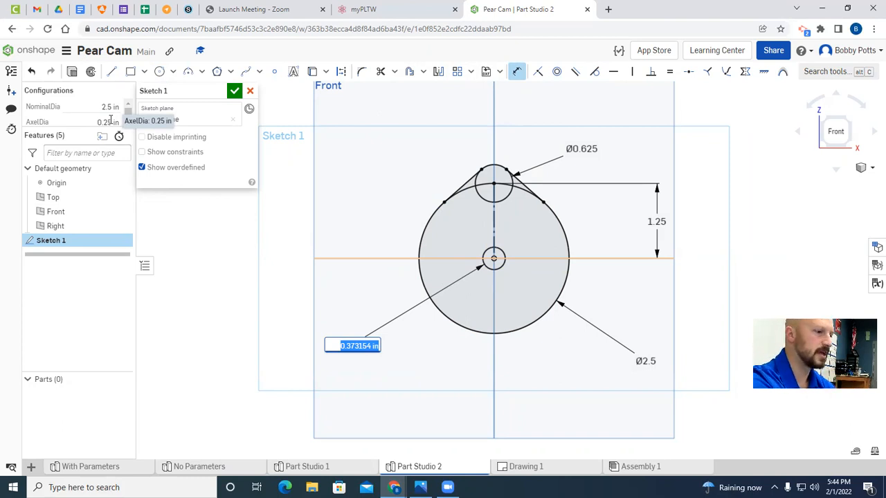
{"action": "type", "text": "ax"}
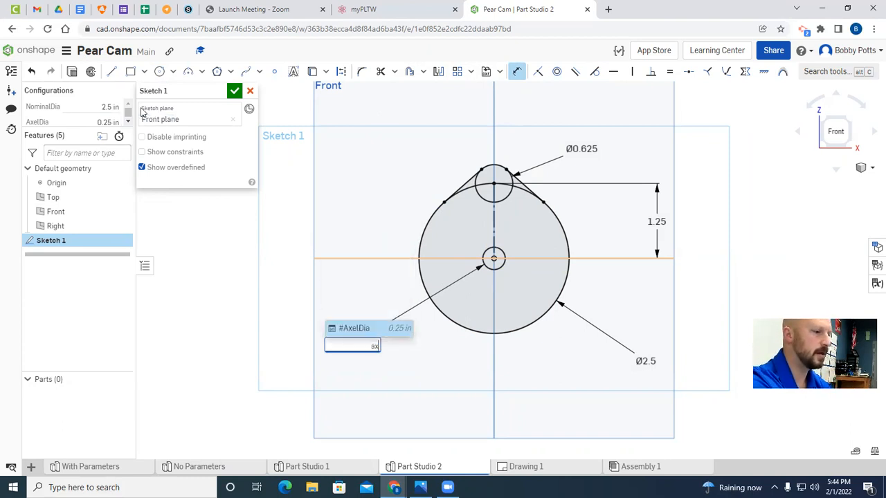
{"action": "left_click", "coordinate": [351, 329]}
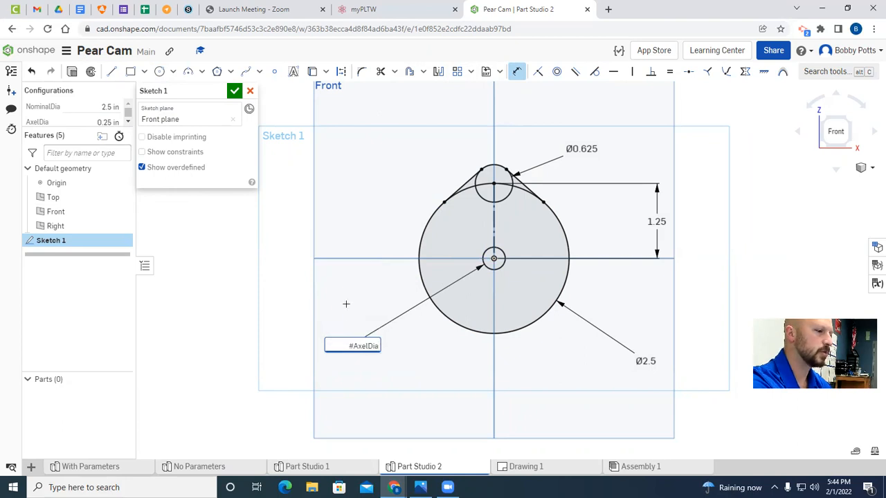
{"action": "key", "text": "Return"}
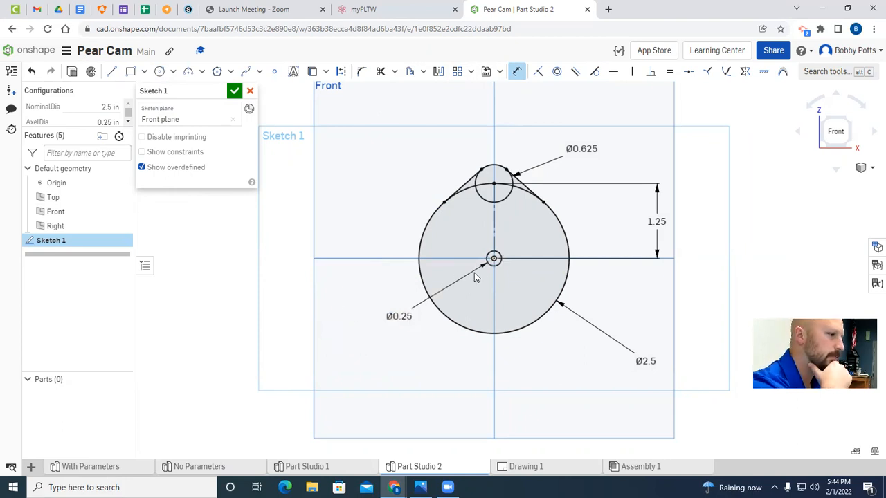
{"action": "left_click", "coordinate": [233, 92]}
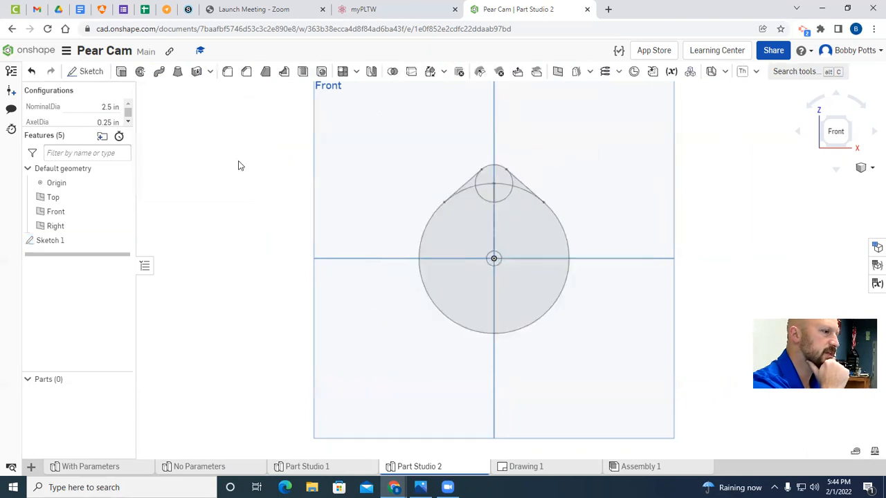
- Extrude all regions of the pear cam sketch except the center hole as a new solid with depth #Thk
{"action": "left_click", "coordinate": [121, 71]}
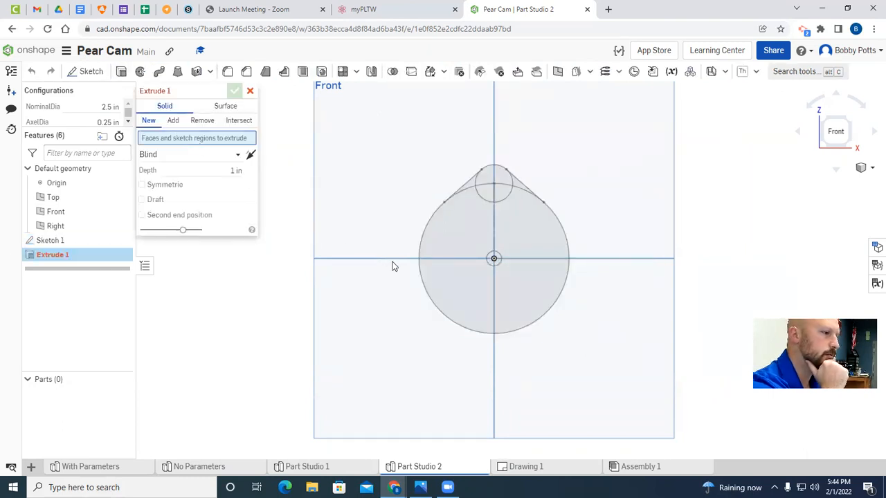
{"action": "left_click", "coordinate": [451, 285]}
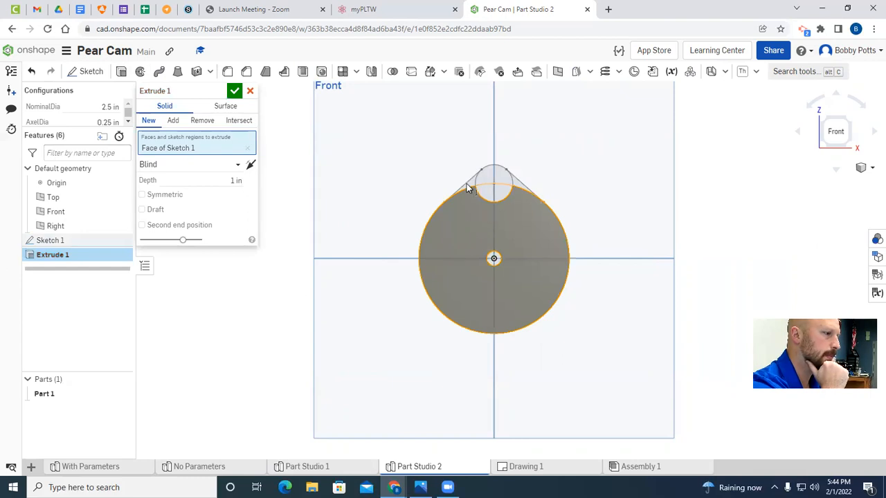
{"action": "left_click", "coordinate": [484, 181]}
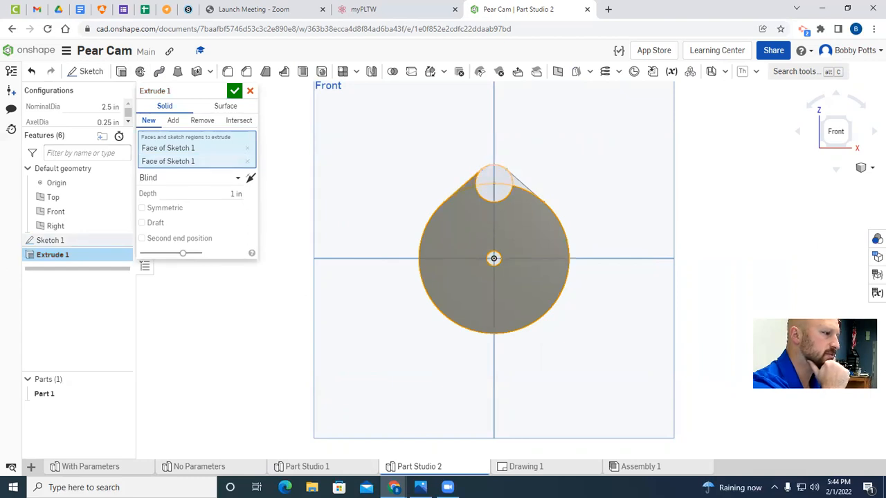
{"action": "left_click", "coordinate": [491, 175]}
{"action": "left_click", "coordinate": [492, 196]}
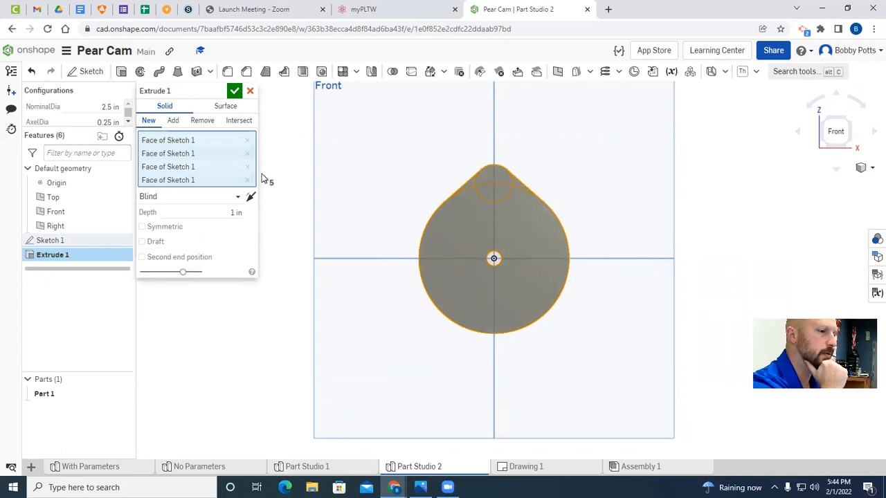
{"action": "left_click", "coordinate": [236, 211]}
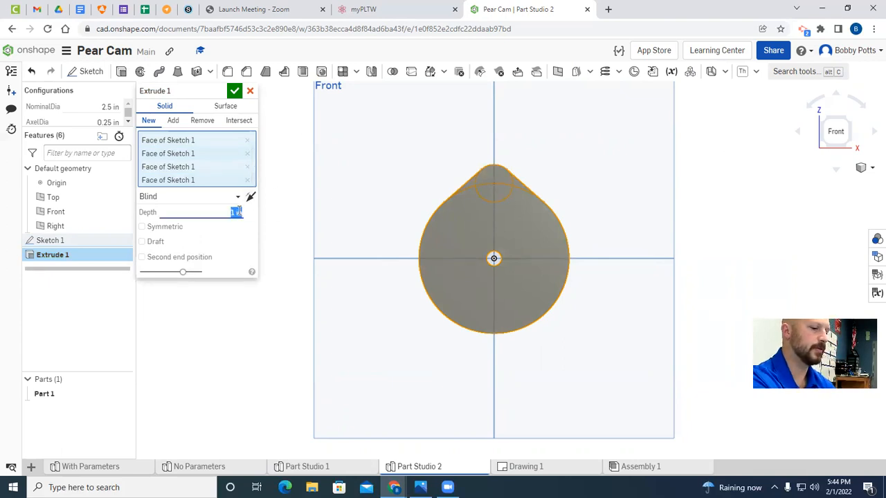
{"action": "type", "text": "#"}
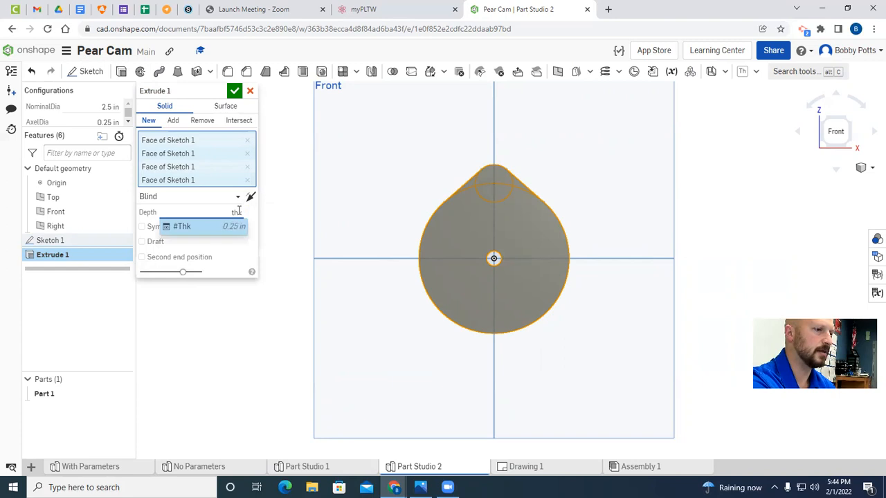
{"action": "left_click", "coordinate": [199, 228]}
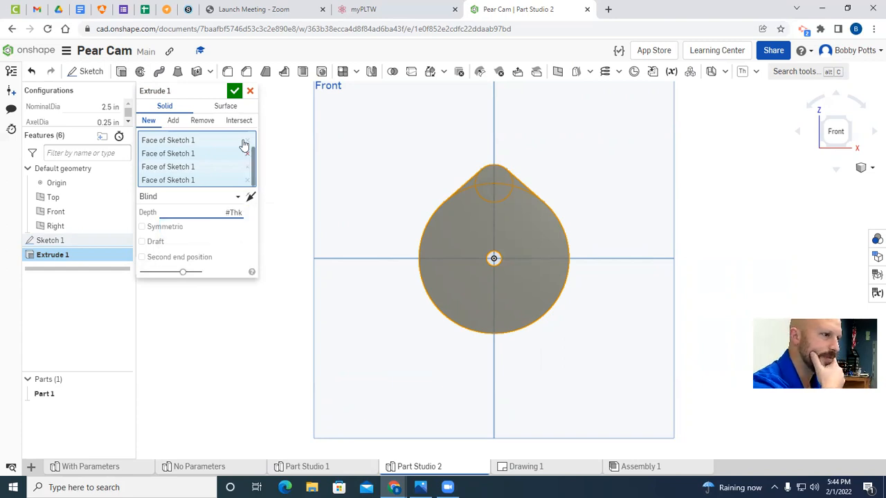
{"action": "left_click", "coordinate": [235, 93]}
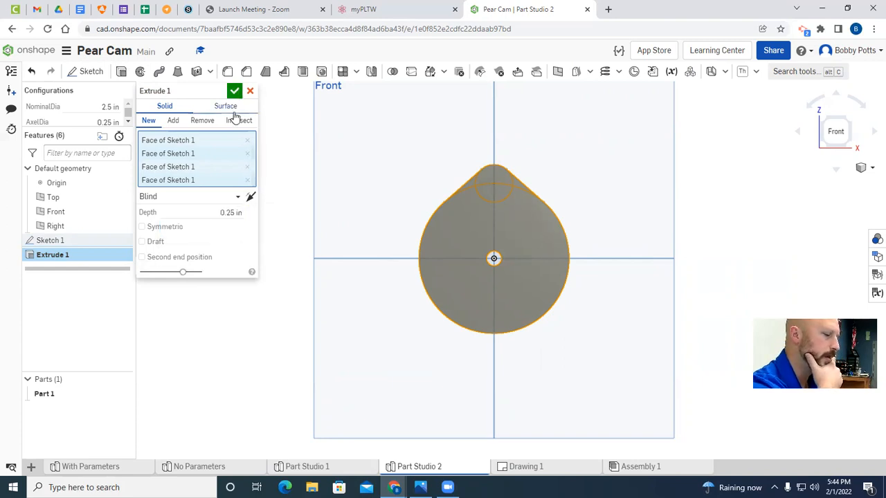
- Examine the extruded cam's thickness from an angled side view
{"action": "key", "text": "Left"}
{"action": "key", "text": "Left"}
{"action": "key", "text": "Left"}
{"action": "key", "text": "Left"}
{"action": "key", "text": "Right"}
{"action": "key", "text": "Right"}
{"action": "key", "text": "Right"}
{"action": "key", "text": "Right"}
{"action": "key", "text": "Right"}
{"action": "key", "text": "Right"}
{"action": "key", "text": "Right"}
{"action": "key", "text": "Right"}
{"action": "key", "text": "Right"}
{"action": "key", "text": "Left"}
{"action": "key", "text": "Left"}
{"action": "key", "text": "Left"}
{"action": "key", "text": "Left"}
{"action": "key", "text": "Left"}
{"action": "key", "text": "Left"}
{"action": "key", "text": "Left"}
{"action": "key", "text": "Left"}
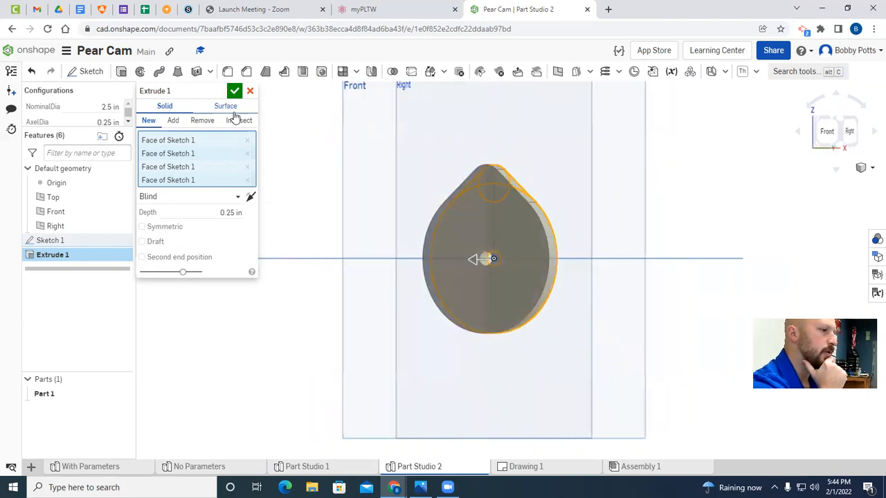
- Test the cam's parametric scaling by setting NominalDia to 5 in and setting it back to 2.5 in
{"action": "left_click", "coordinate": [111, 107]}
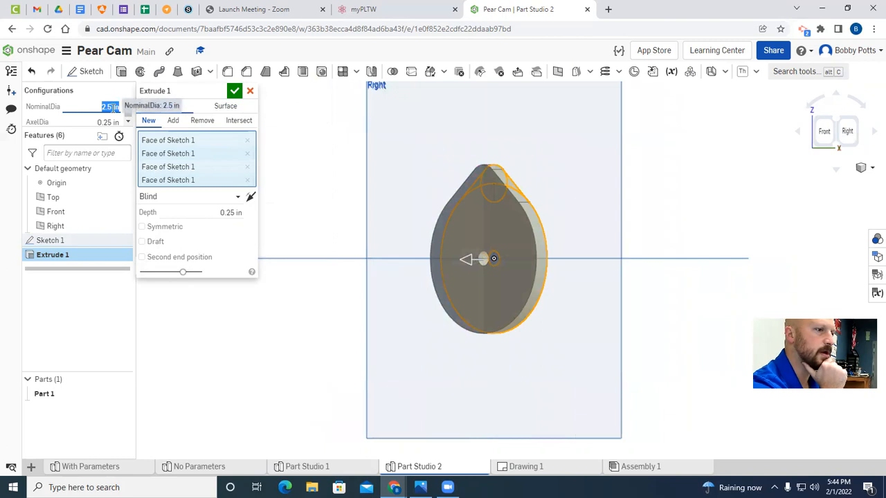
{"action": "type", "text": "5"}
{"action": "key", "text": "Return"}
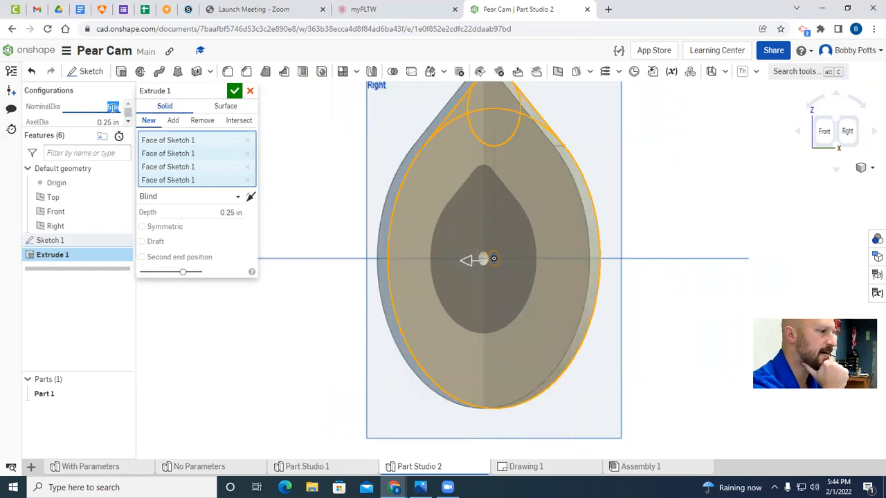
{"action": "scroll", "coordinate": [273, 208], "scroll_direction": "down", "scroll_amount": 2}
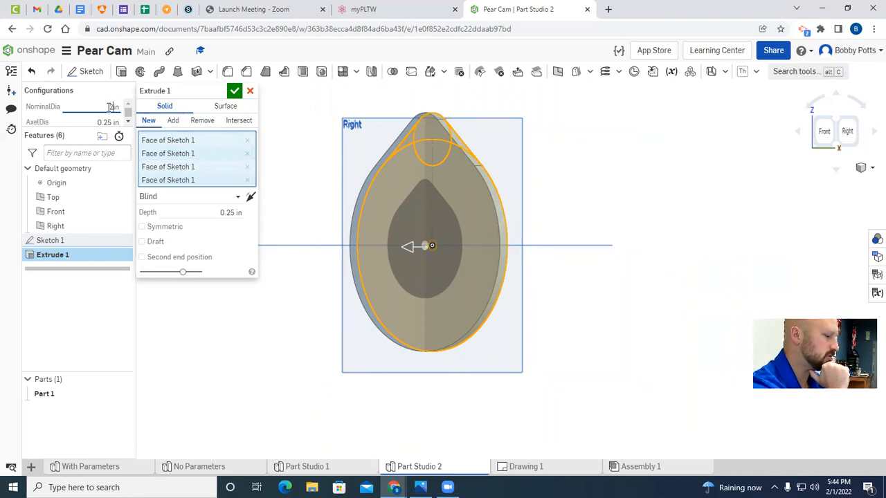
{"action": "type", "text": "2.5"}
{"action": "key", "text": "Return"}
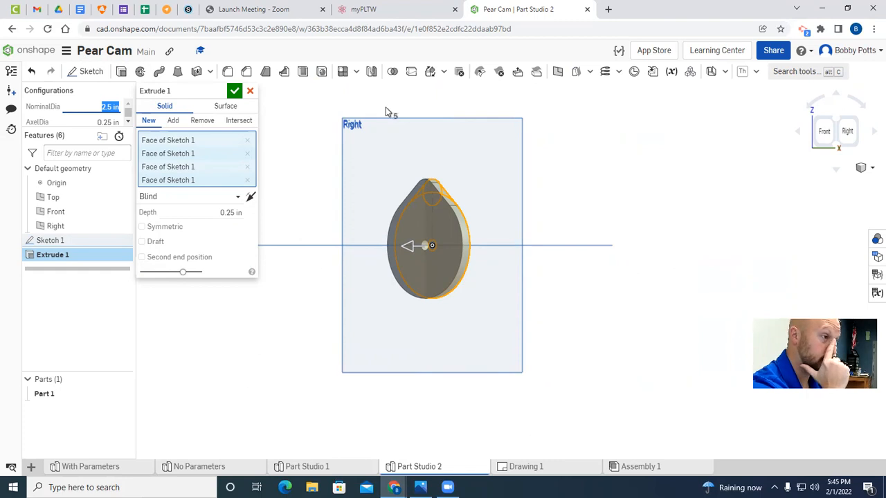
- Switch to the PLTW activity page, close the Figure 9 view and review the cam types in the linked Cam Dimension Drawings
{"action": "left_click", "coordinate": [406, 14]}
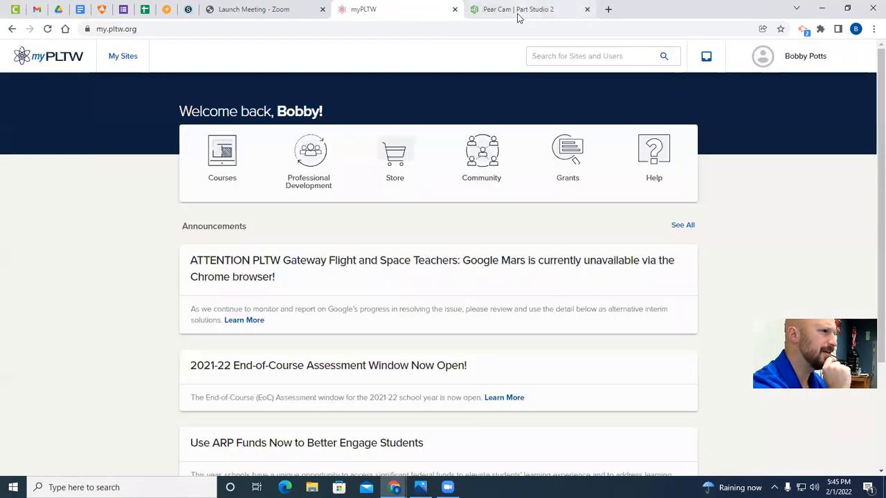
{"action": "key", "text": "alt+Tab"}
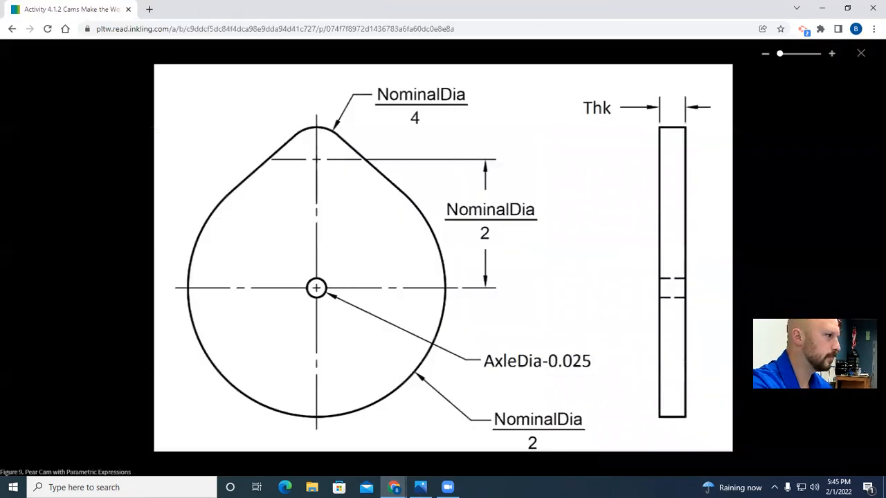
{"action": "left_click", "coordinate": [861, 55]}
{"action": "scroll", "coordinate": [491, 331], "scroll_direction": "down", "scroll_amount": 8}
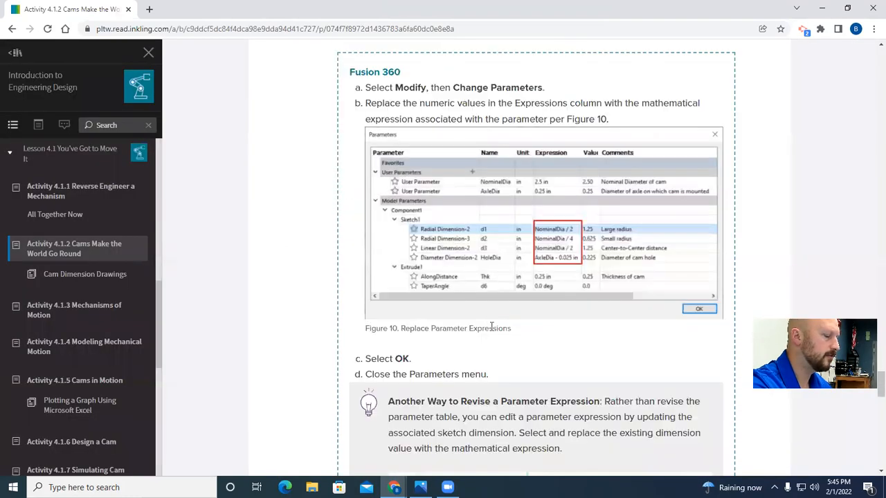
{"action": "scroll", "coordinate": [490, 331], "scroll_direction": "down", "scroll_amount": 10}
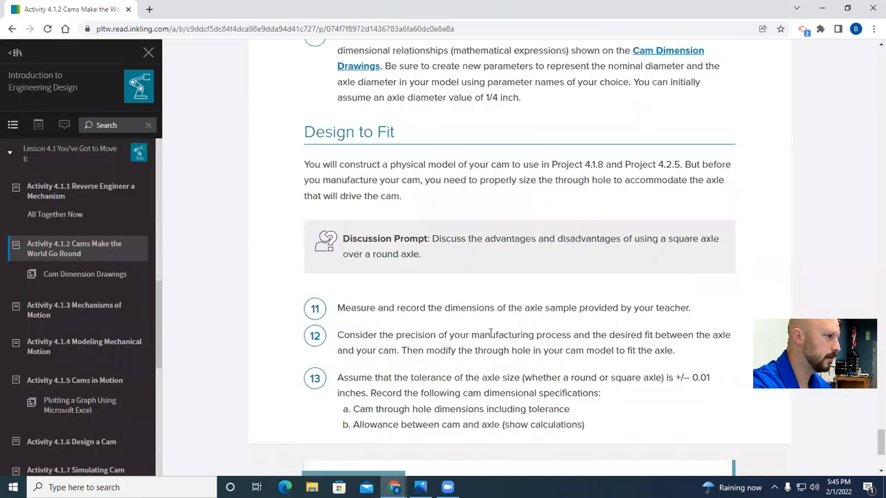
{"action": "scroll", "coordinate": [692, 285], "scroll_direction": "up", "scroll_amount": 3}
{"action": "left_click", "coordinate": [684, 274]}
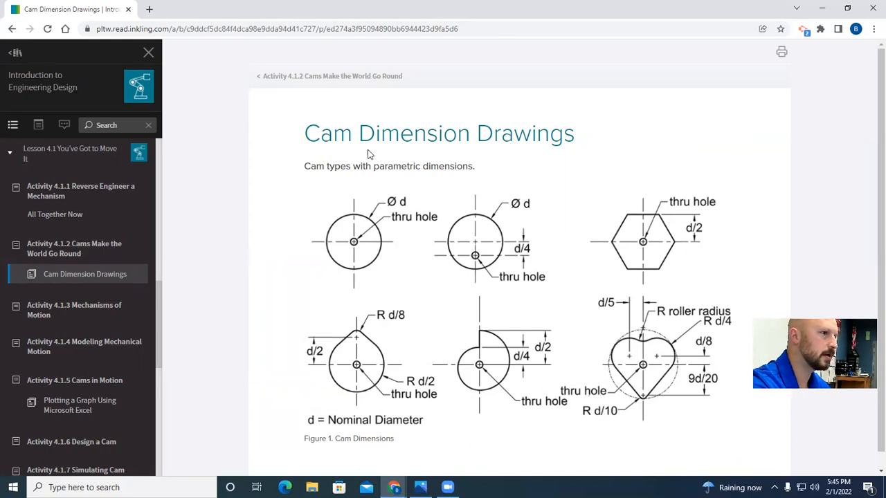
{"action": "left_click", "coordinate": [12, 30]}
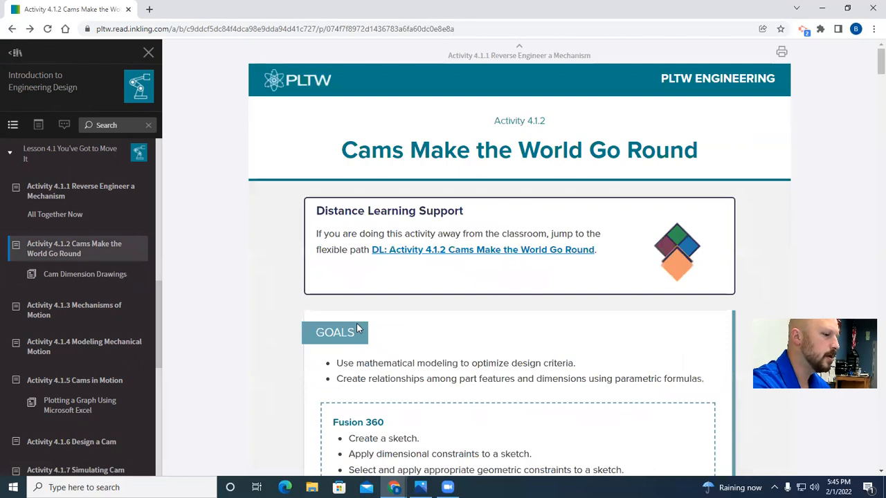
- Switch back to the Onshape Pear Cam document, open Drawing 1 and reload the page to get the drawing loaded
{"action": "key", "text": "alt+Tab"}
{"action": "left_click", "coordinate": [508, 14]}
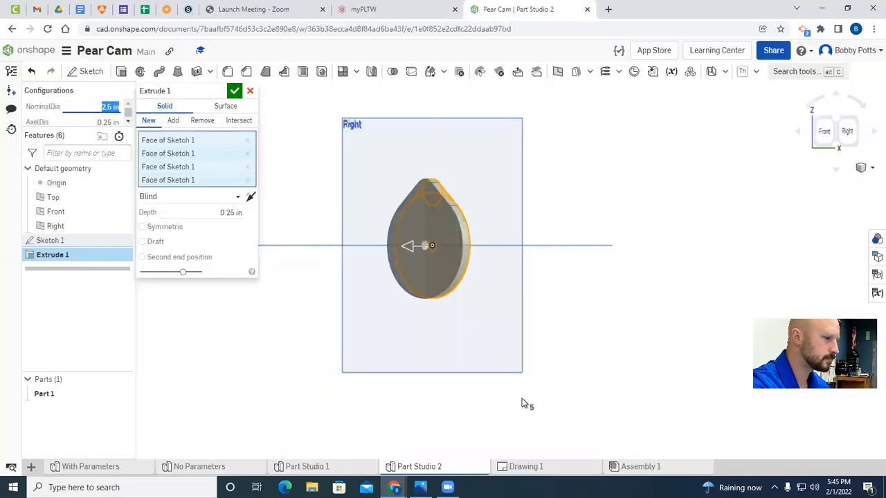
{"action": "left_click", "coordinate": [525, 466]}
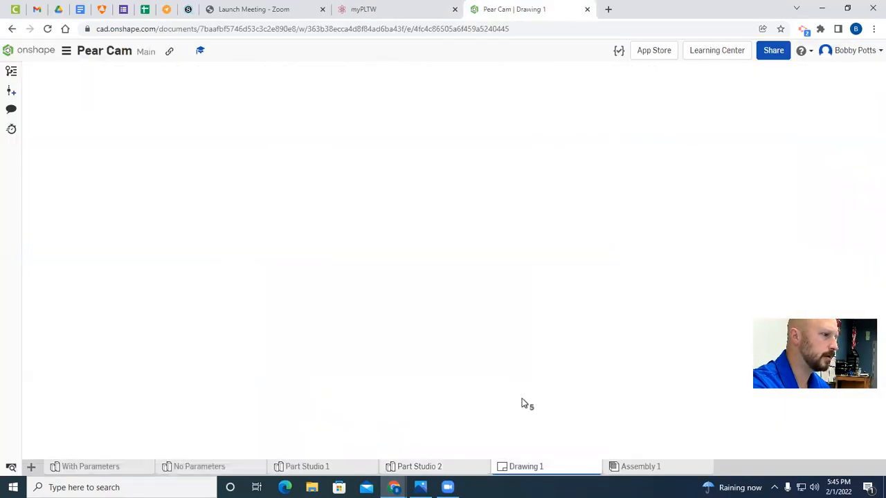
{"action": "left_click", "coordinate": [46, 31]}
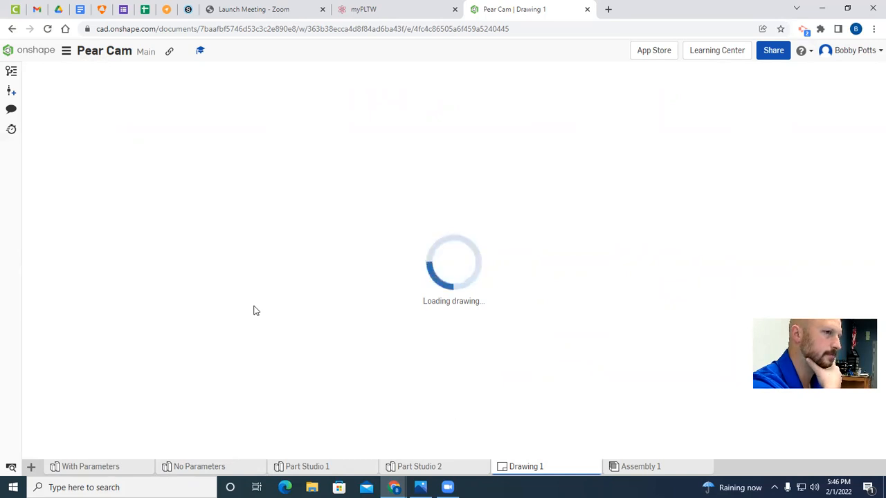
{"action": "left_click", "coordinate": [48, 29]}
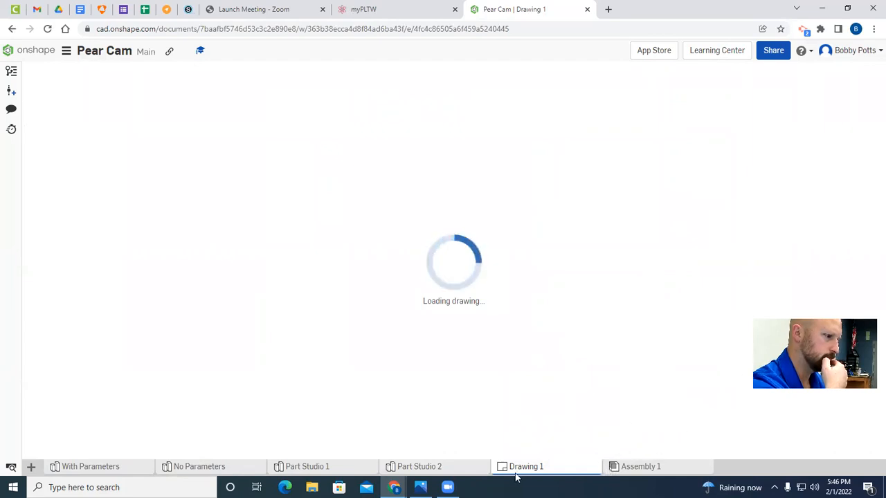
{"action": "mouse_move", "coordinate": [517, 474]}
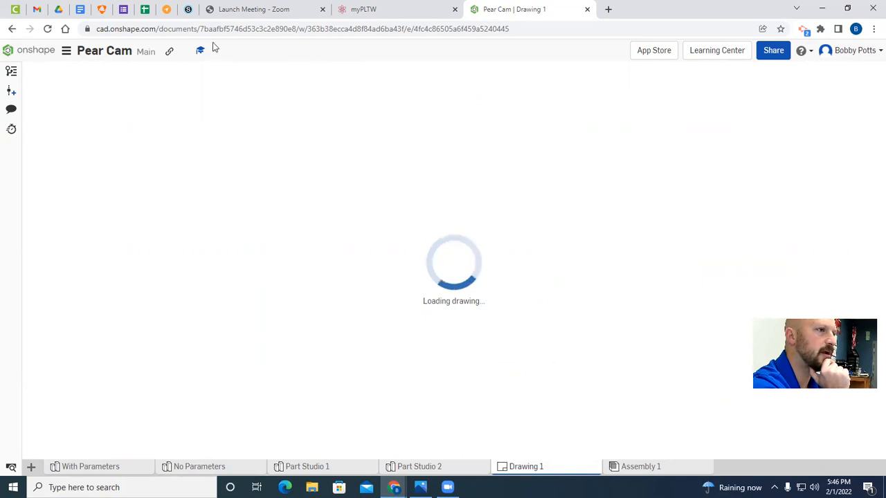
- Switch to the Schoology course materials to check the Cam Submission assignment
{"action": "left_click", "coordinate": [188, 9]}
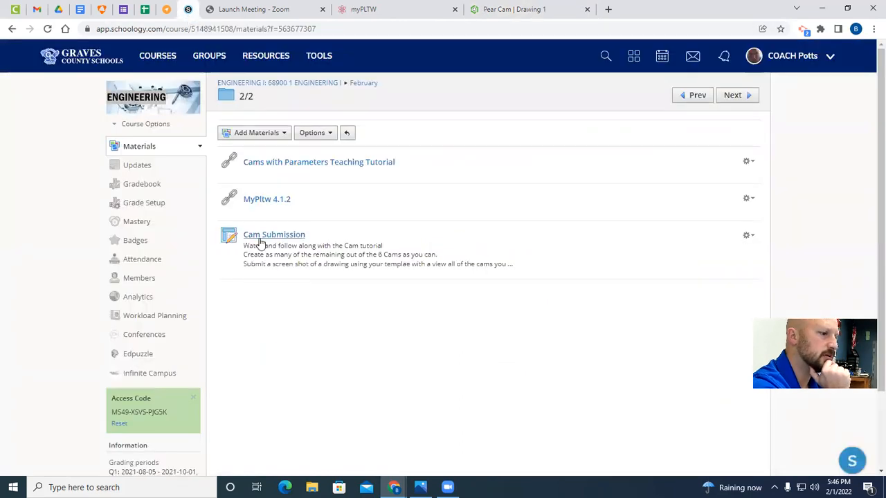